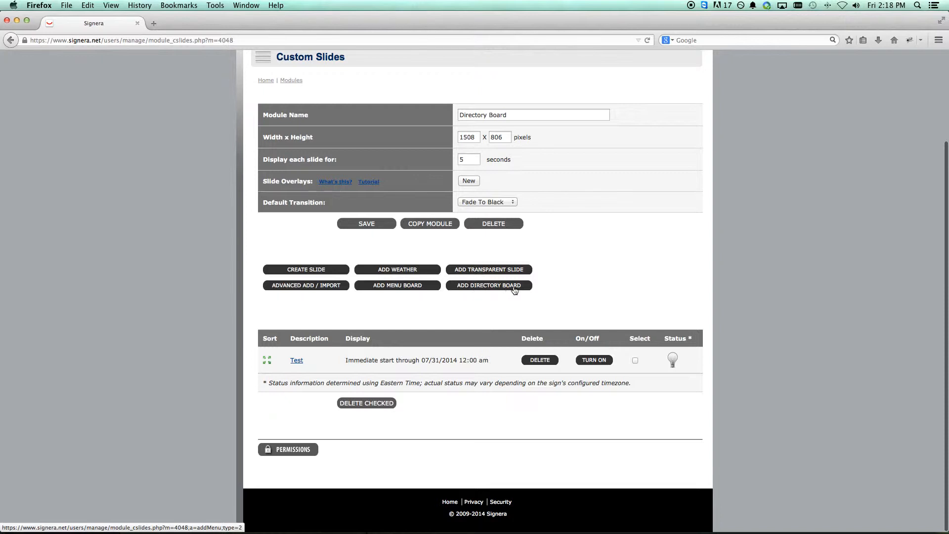
- Add a directory board slide named Directory Board Test with 2 directory columns and save it
click(491, 286)
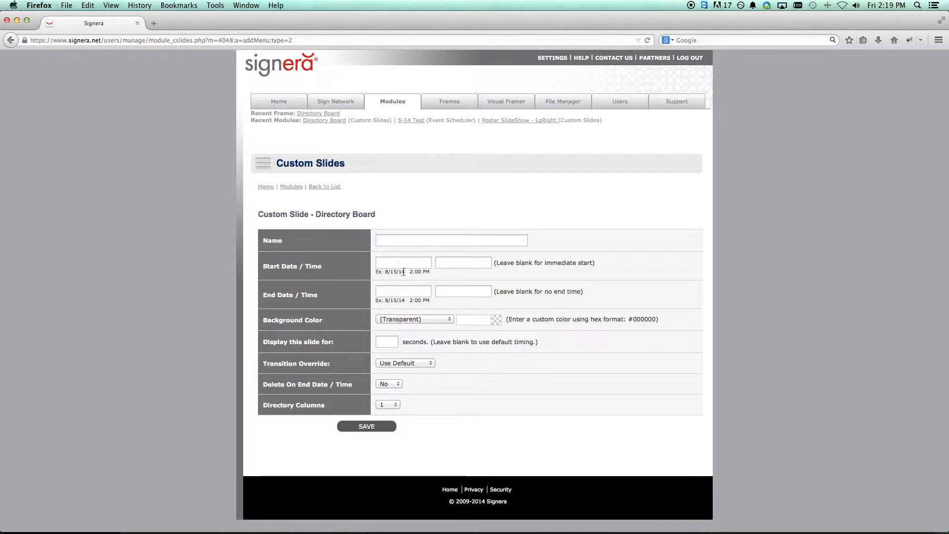
click(397, 244)
text(D)
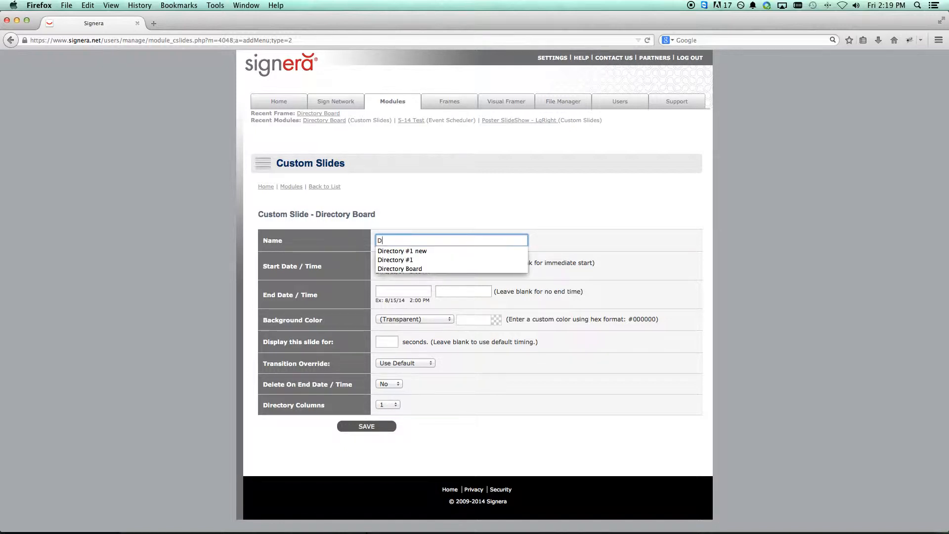
text(irectory Board Test)
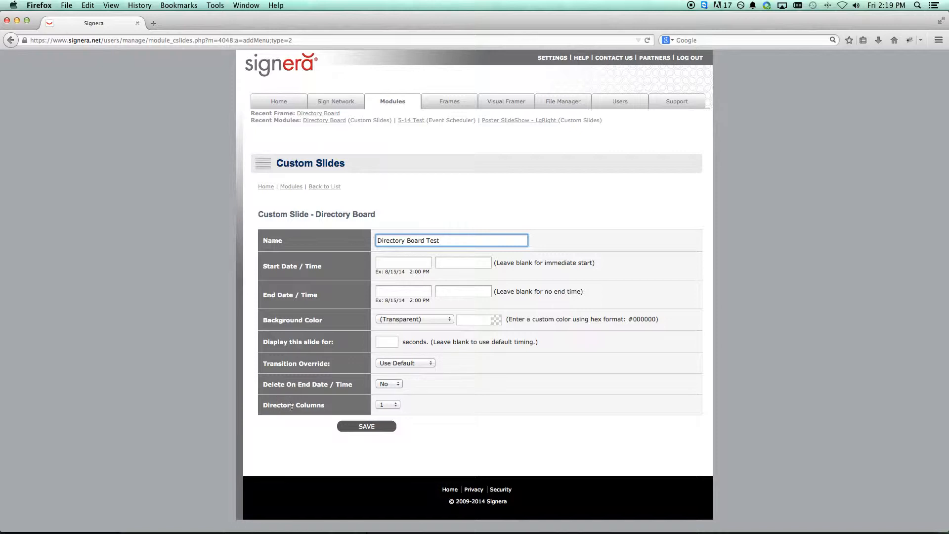
click(389, 406)
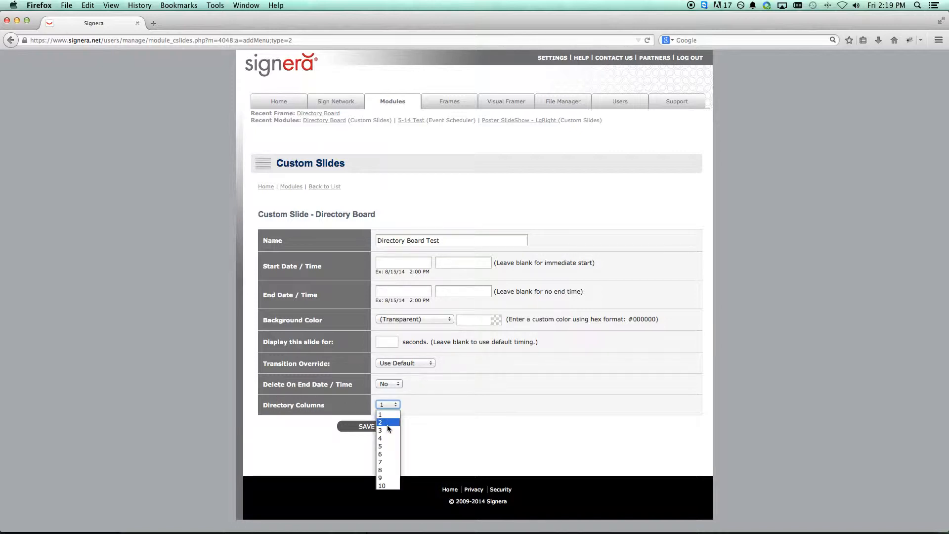
click(387, 424)
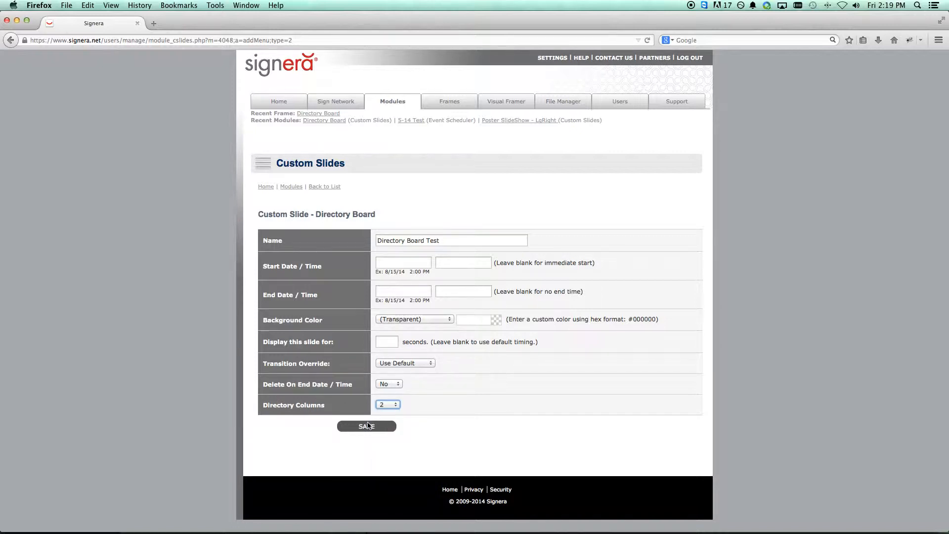
click(367, 427)
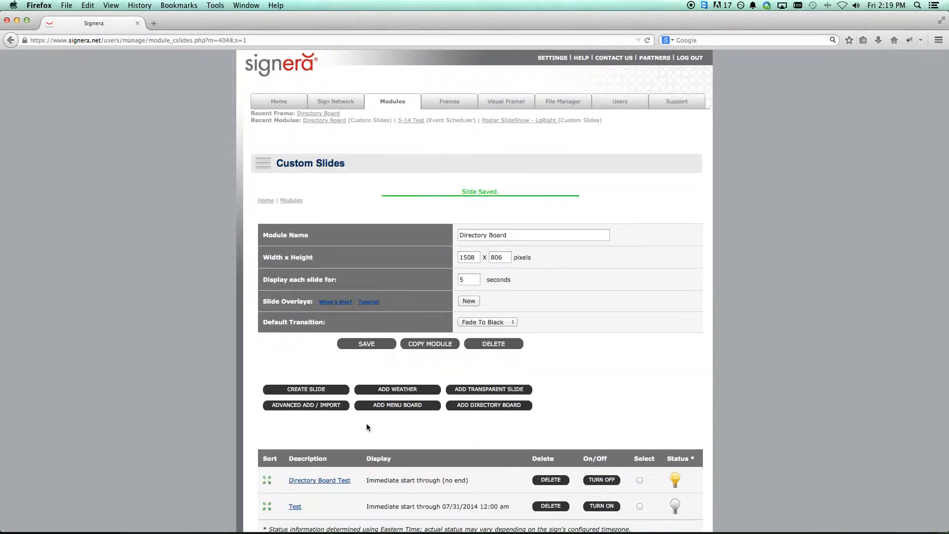
- Open the Directory Board Test slide for editing, set Enter Directory Defaults to Yes, and save with a preview
scroll(415, 423, down, 3)
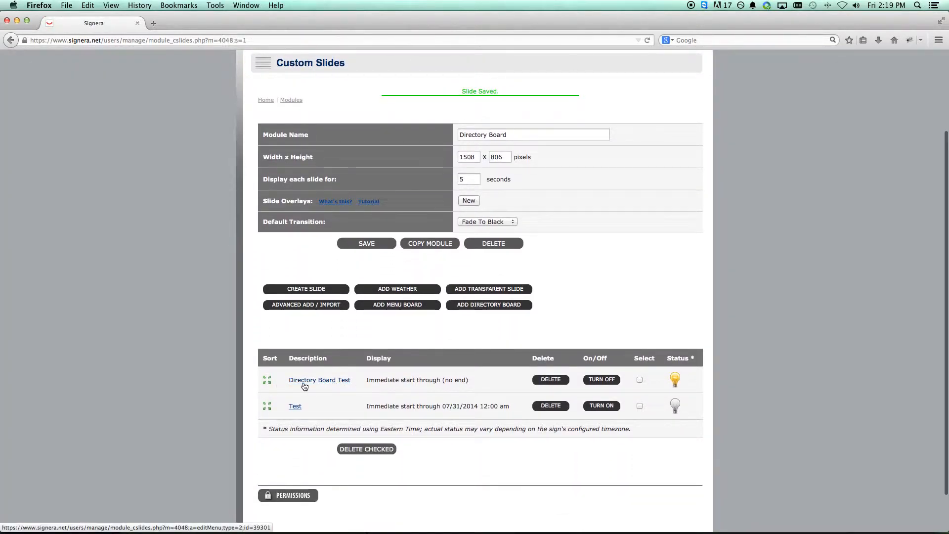
click(326, 382)
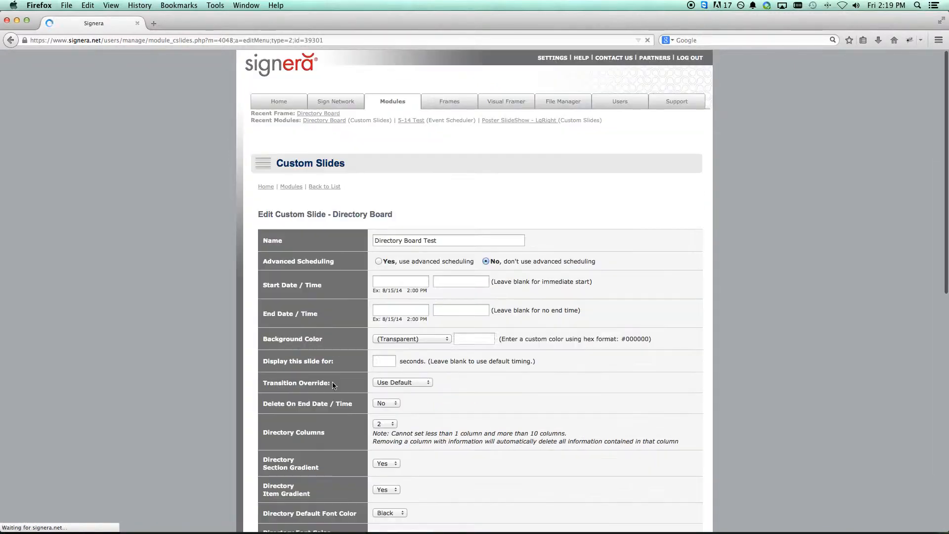
scroll(345, 383, down, 5)
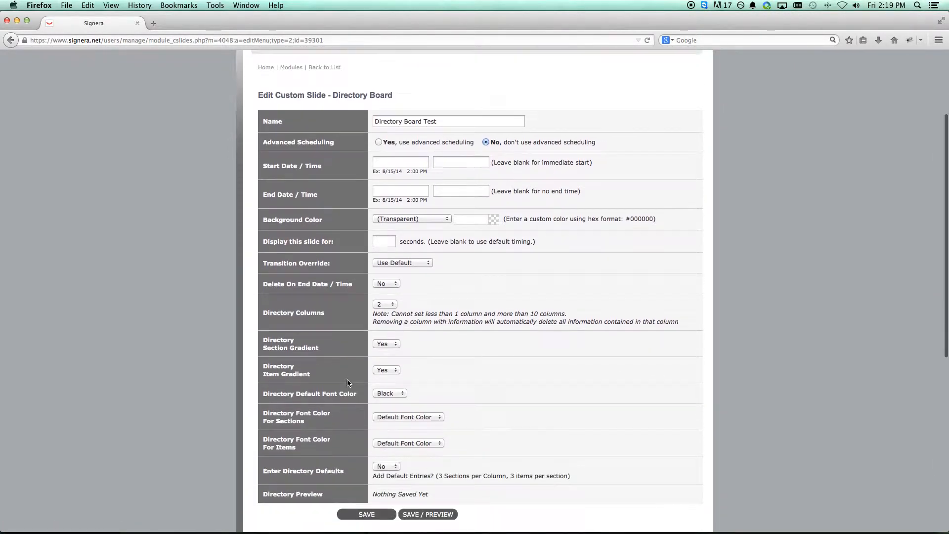
scroll(349, 383, down, 1)
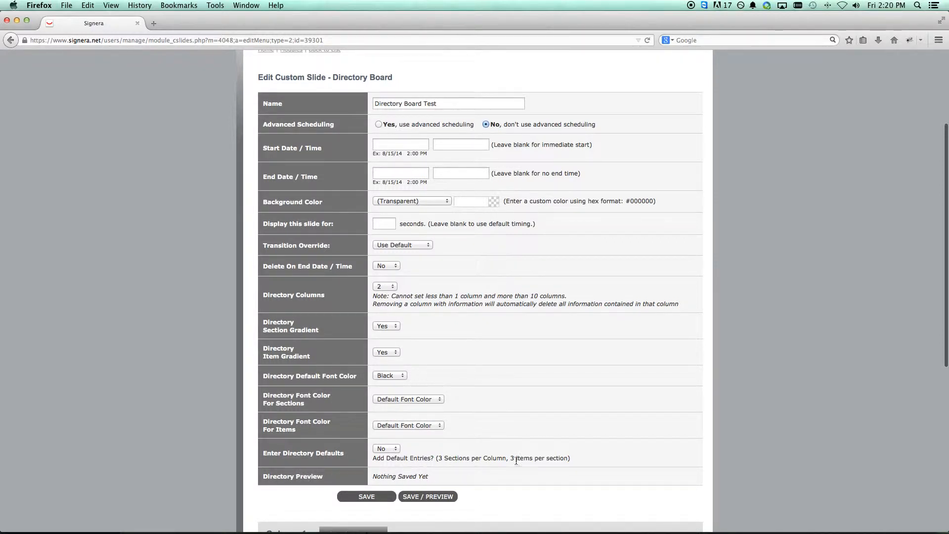
scroll(544, 457, down, 10)
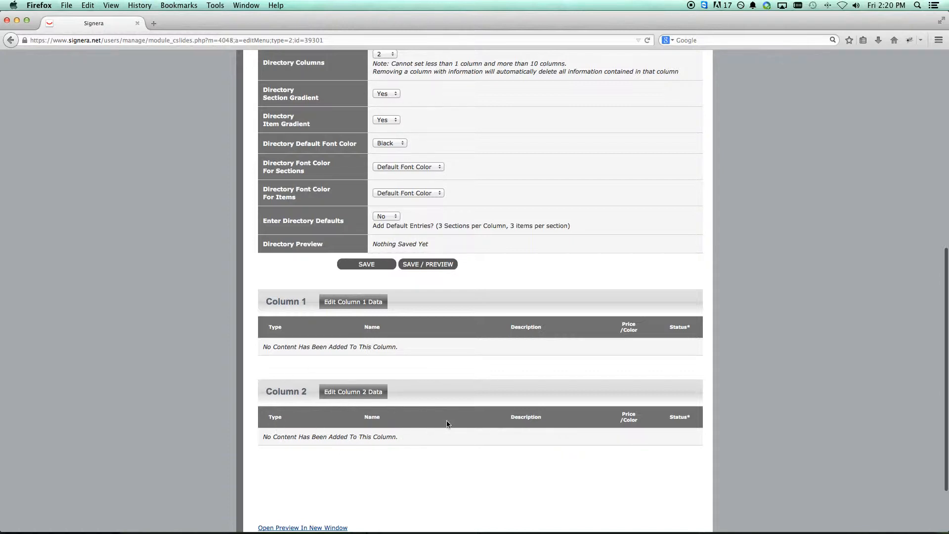
scroll(447, 423, up, 3)
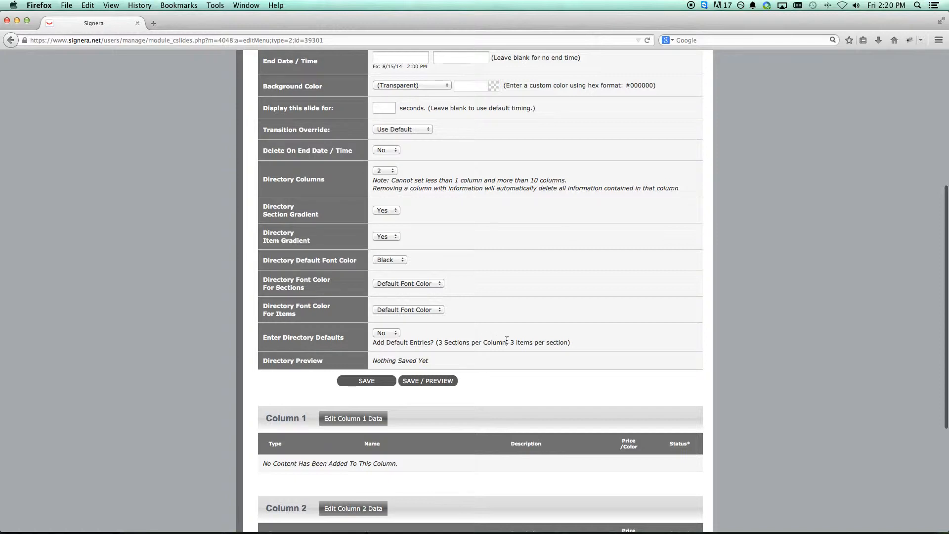
click(390, 334)
click(392, 351)
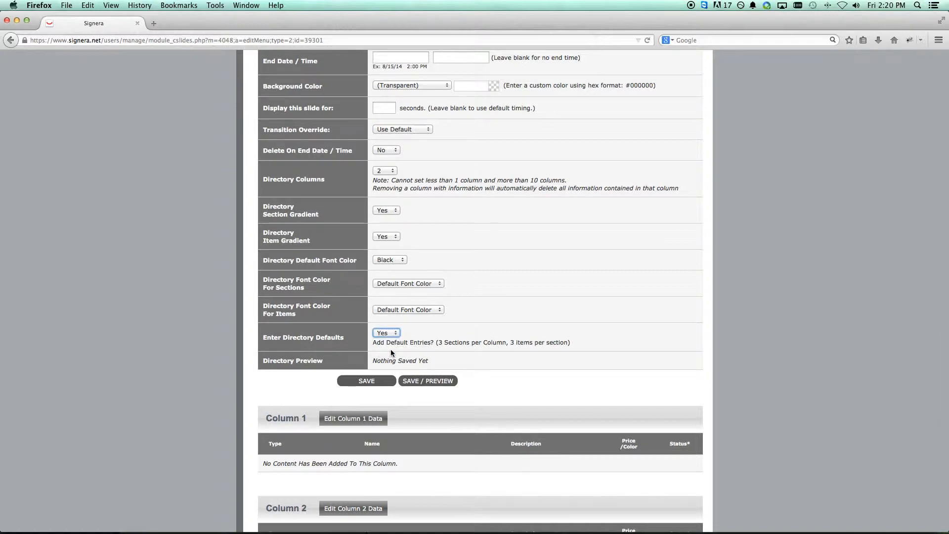
click(442, 382)
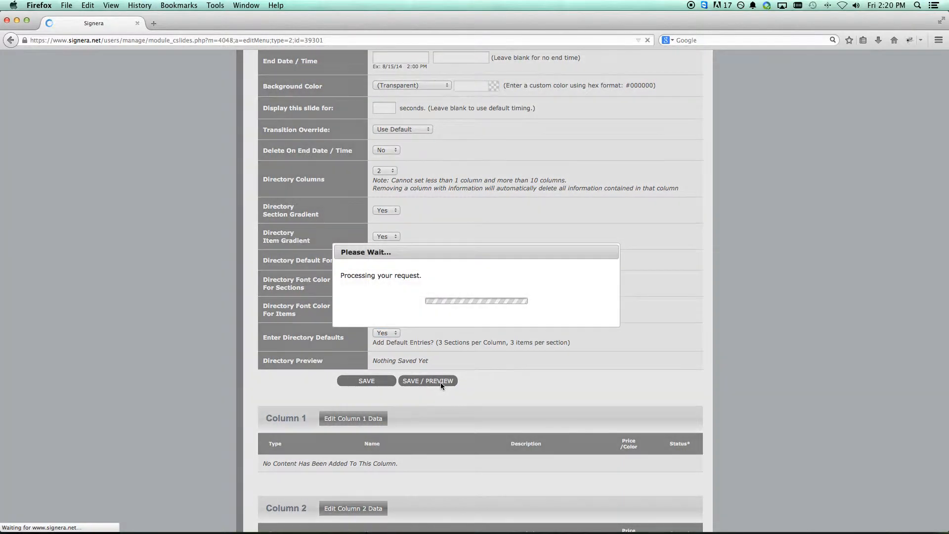
- Set the directory default font color to White and save the slide with a refreshed preview
scroll(464, 394, down, 4)
scroll(470, 395, down, 4)
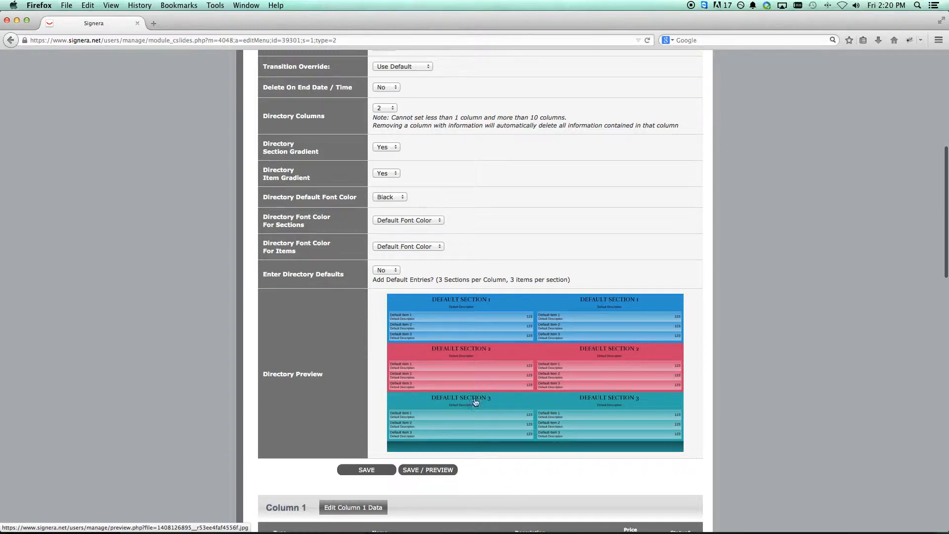
scroll(346, 270, up, 1)
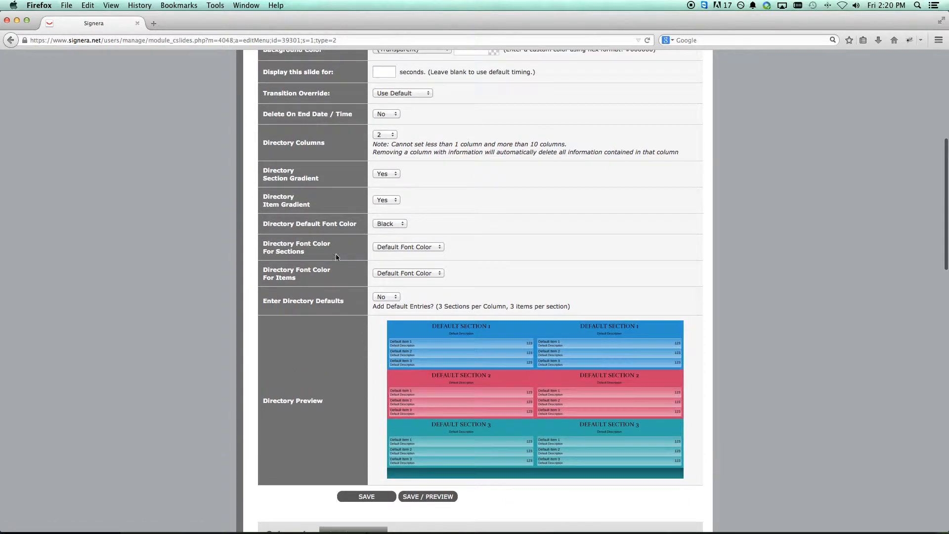
drag(270, 223, 344, 223)
click(387, 242)
click(342, 248)
click(425, 497)
- Examine the directory preview and the default sections and items listed under Column 1 and Column 2
scroll(526, 449, down, 10)
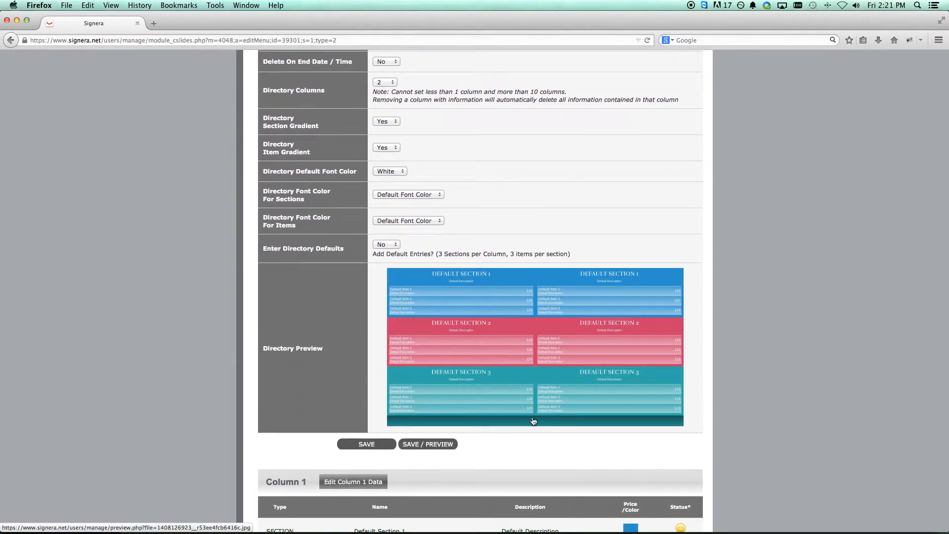
scroll(544, 423, down, 5)
scroll(548, 421, down, 3)
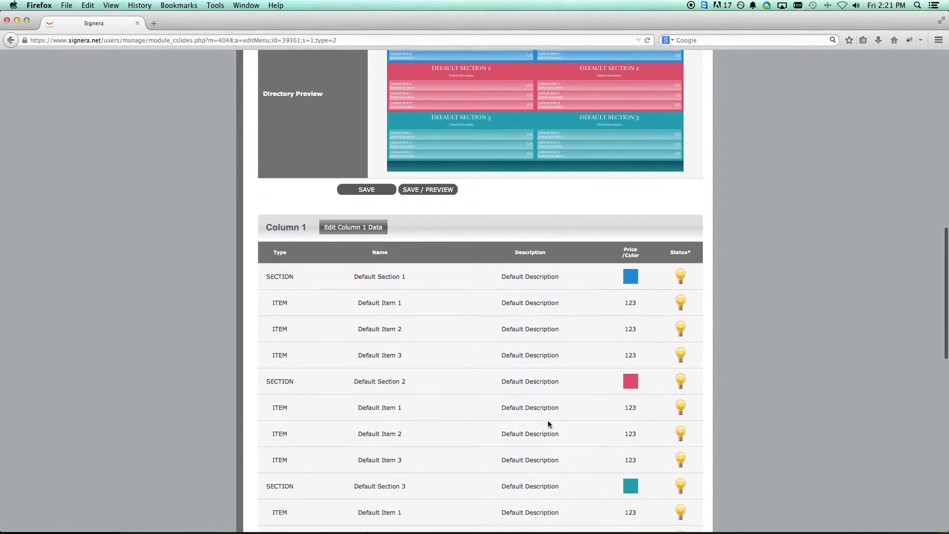
scroll(550, 420, up, 2)
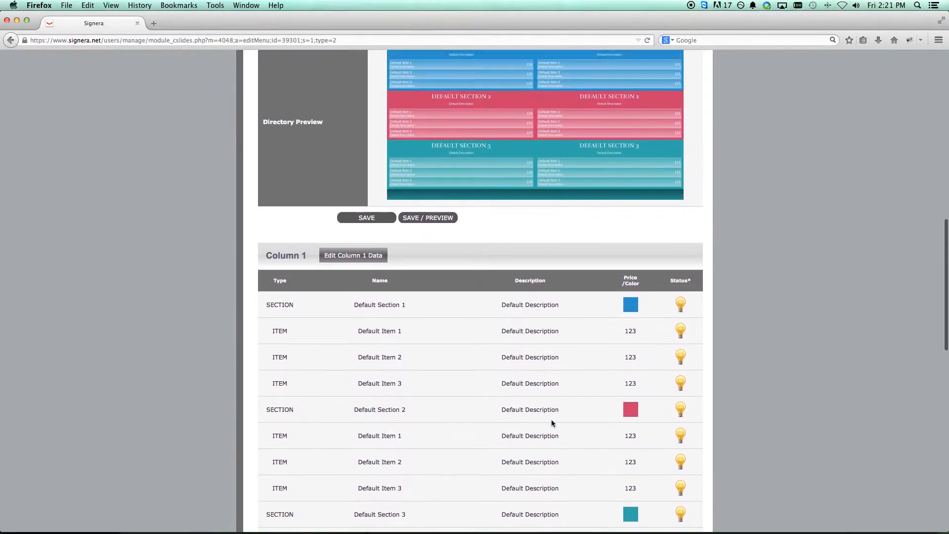
scroll(551, 419, down, 8)
scroll(381, 346, down, 6)
scroll(411, 403, up, 6)
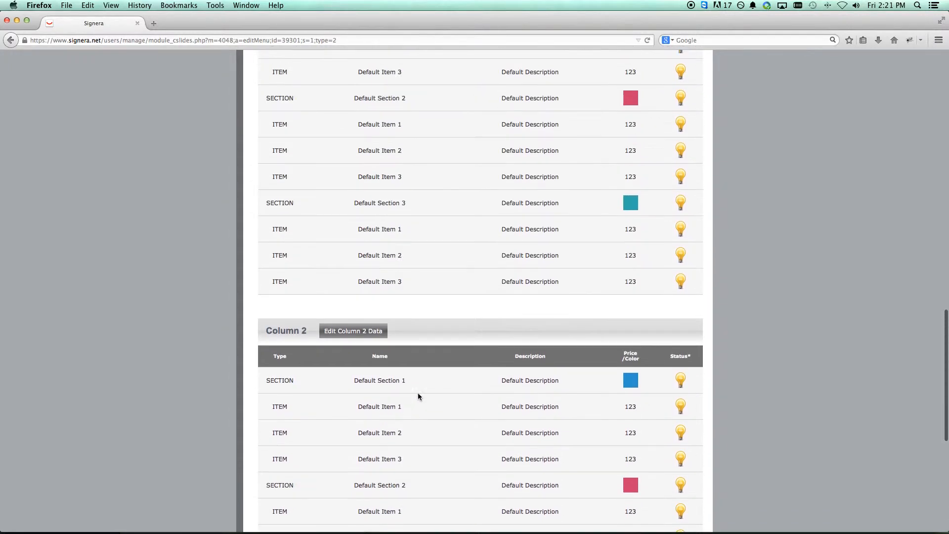
scroll(420, 393, up, 4)
scroll(452, 315, up, 4)
scroll(452, 315, up, 1)
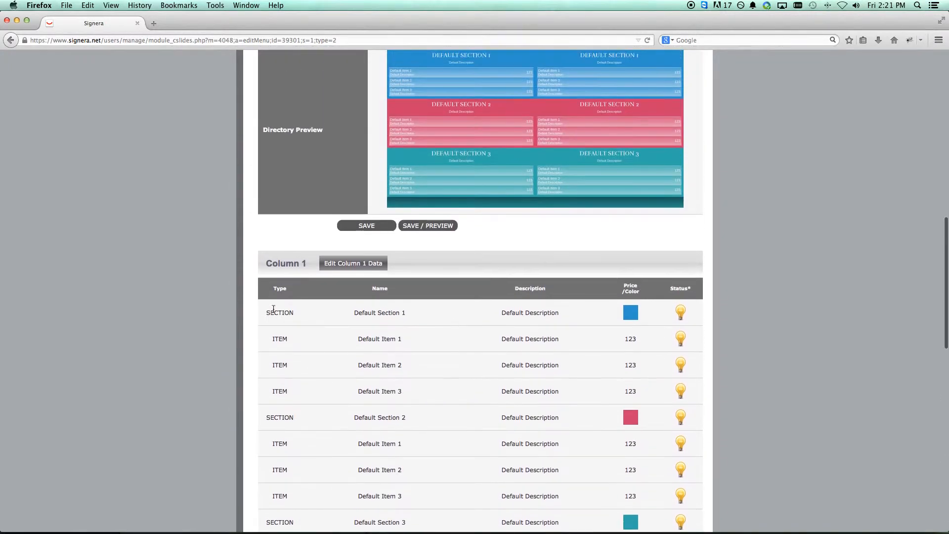
- Open the Column 1 data for editing and rename its first section to Building 1
click(360, 266)
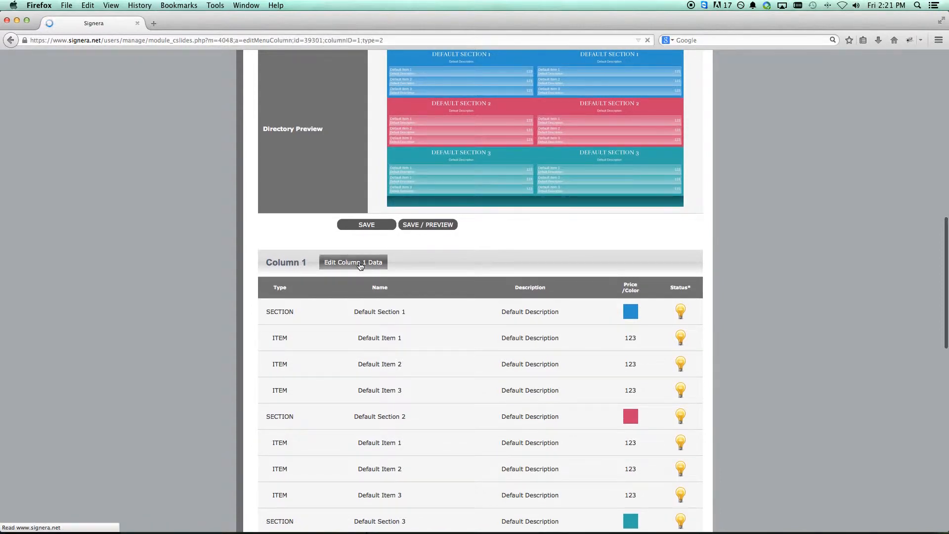
scroll(315, 315, down, 10)
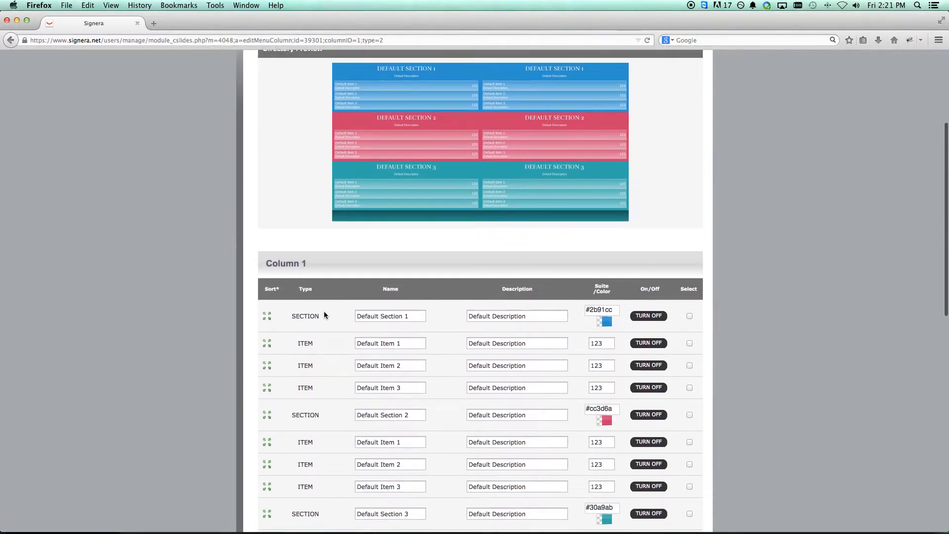
scroll(325, 313, down, 3)
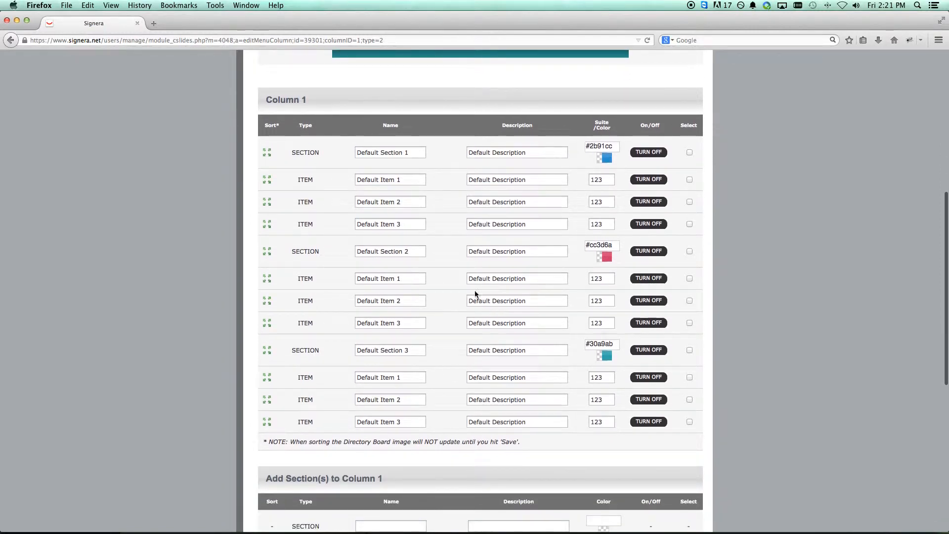
triple_click(406, 153)
text(Building)
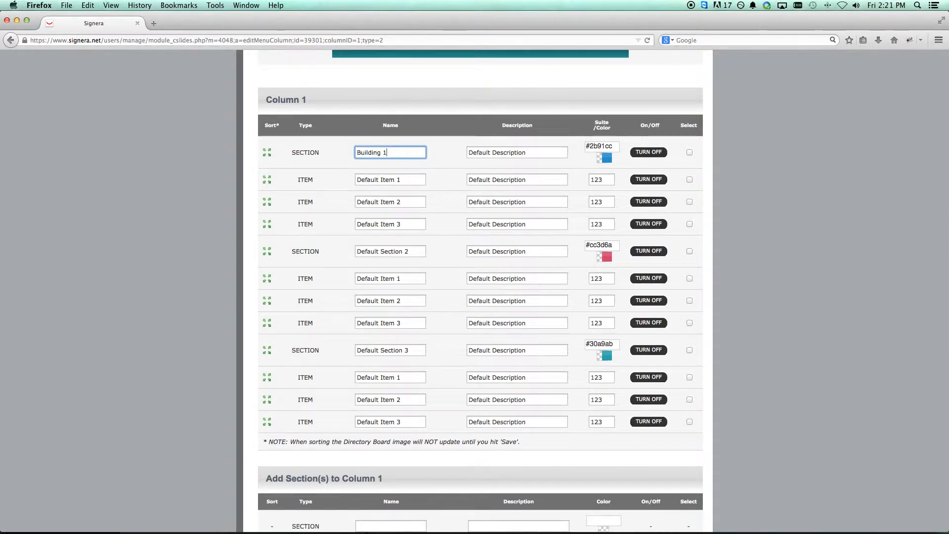
- Clear the Building 1 section's description and set its color to black, #000000
click(517, 152)
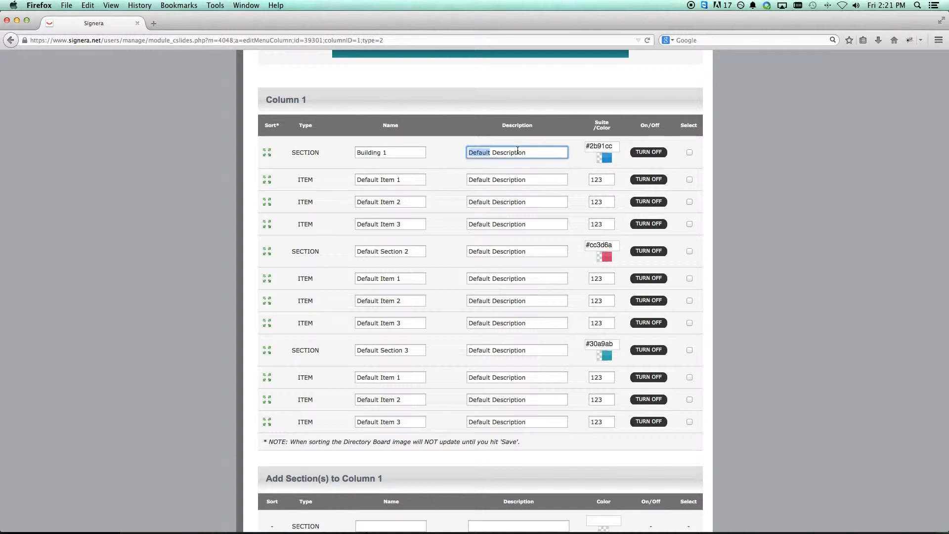
triple_click(517, 152)
key(BackSpace)
click(606, 157)
drag(609, 203, 575, 233)
click(572, 229)
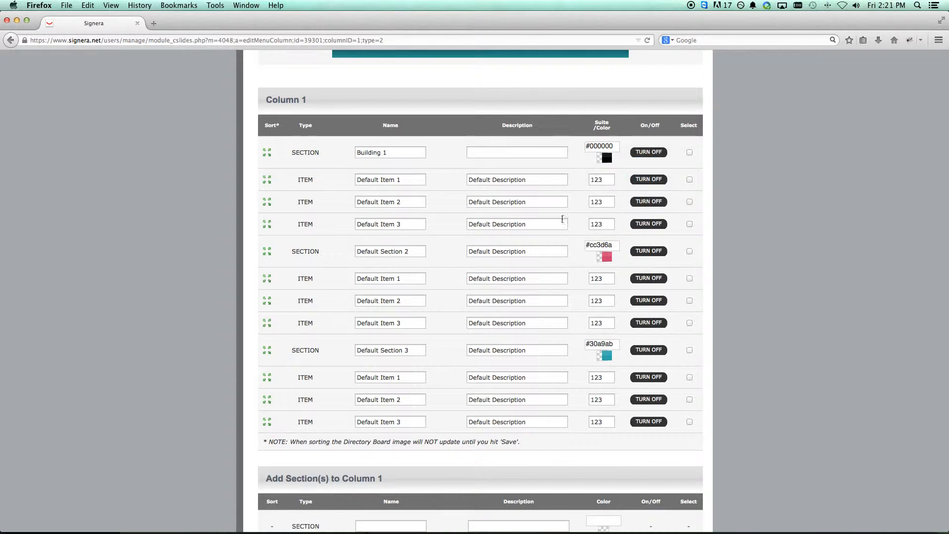
- Give the first Building 1 item a person's name and suite 101, and clear the descriptions of the first two items
triple_click(407, 180)
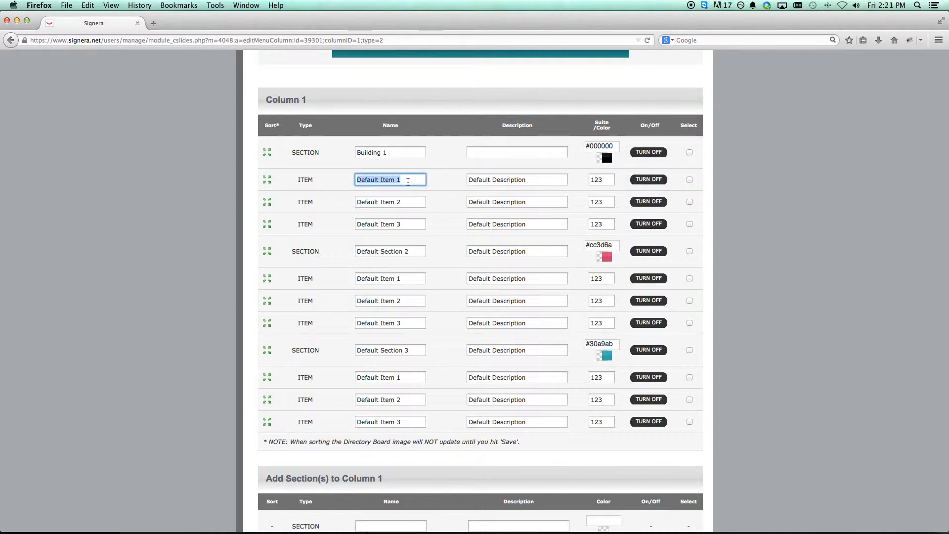
text(Jim Jones)
double_click(544, 180)
key(BackSpace)
triple_click(537, 199)
key(BackSpace)
double_click(520, 181)
key(BackSpace)
double_click(605, 181)
text(101)
click(509, 169)
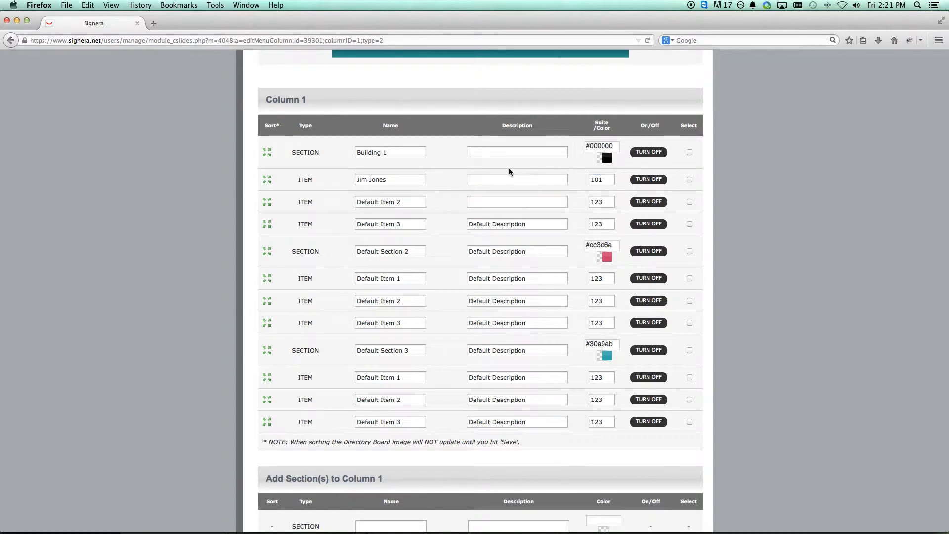
- Enter a person's name for the second Building 1 item and set its suite to 102
triple_click(399, 198)
text(John Doe)
click(486, 203)
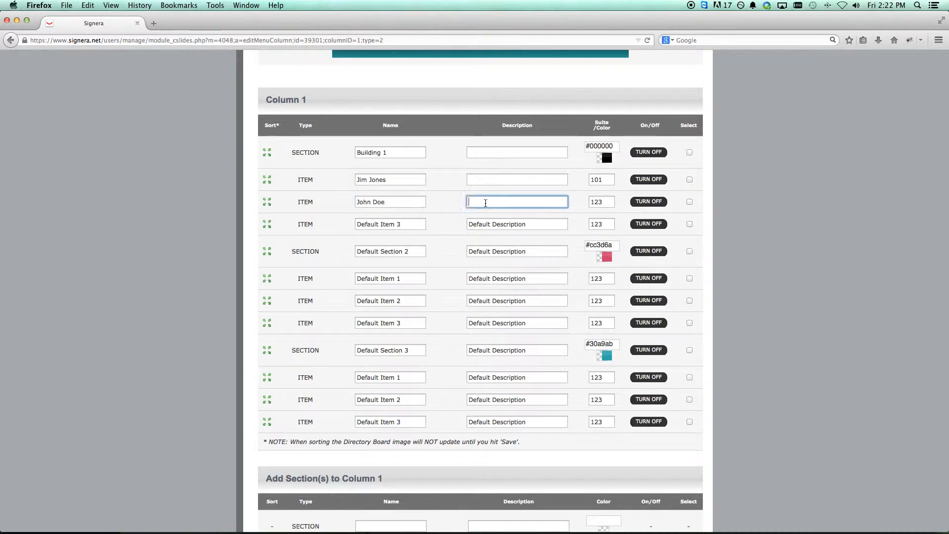
double_click(602, 203)
text(102)
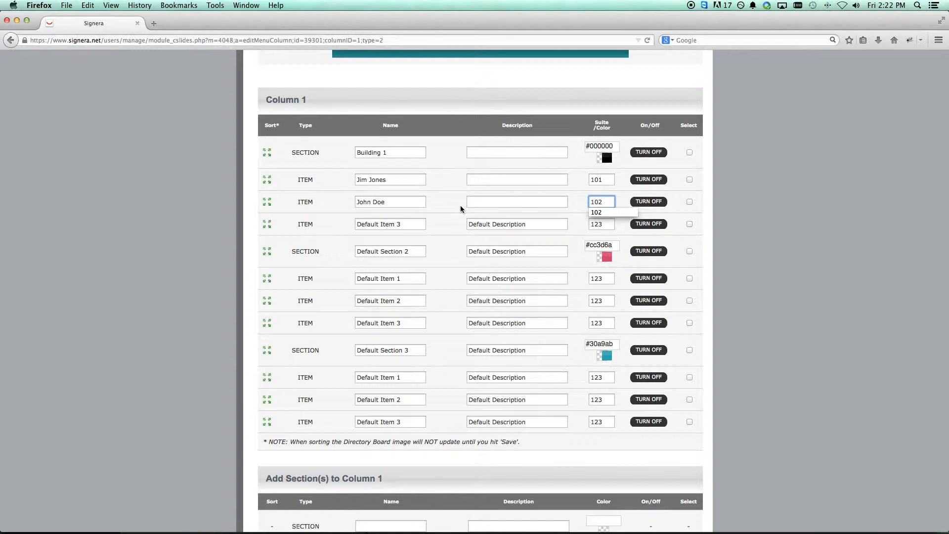
- Fill in the third Building 1 item with a person's name, the description HR Manager and suite 103
triple_click(396, 225)
text(Jane Doe)
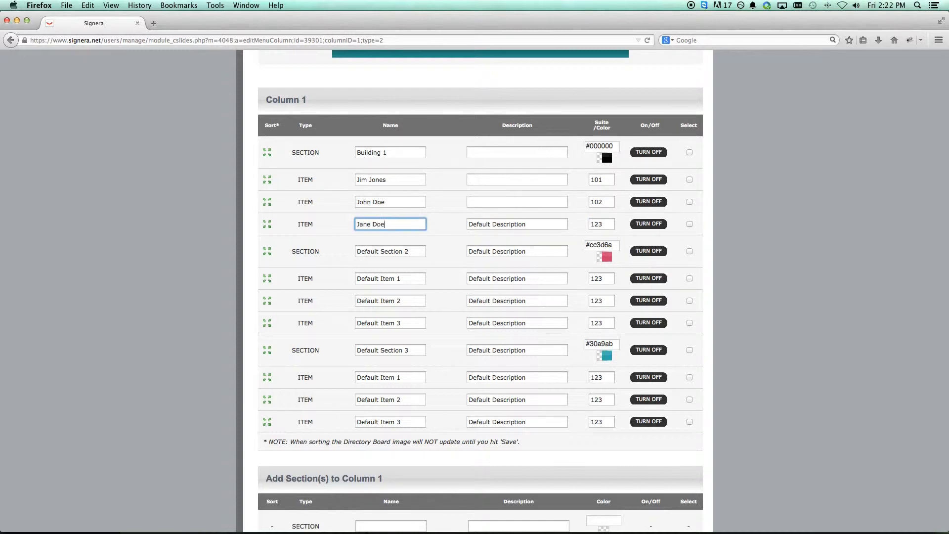
key(Tab)
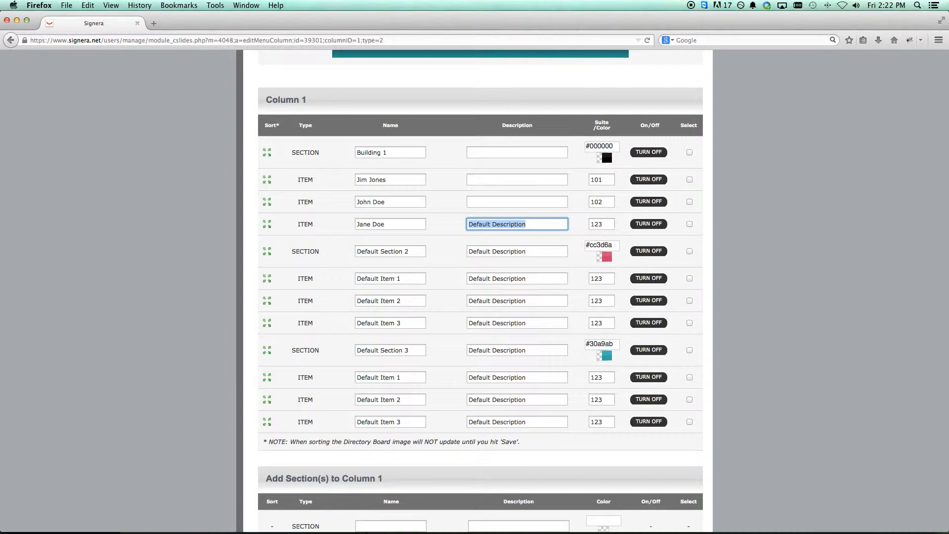
text(J)
text(R Manager)
key(Tab)
text(103)
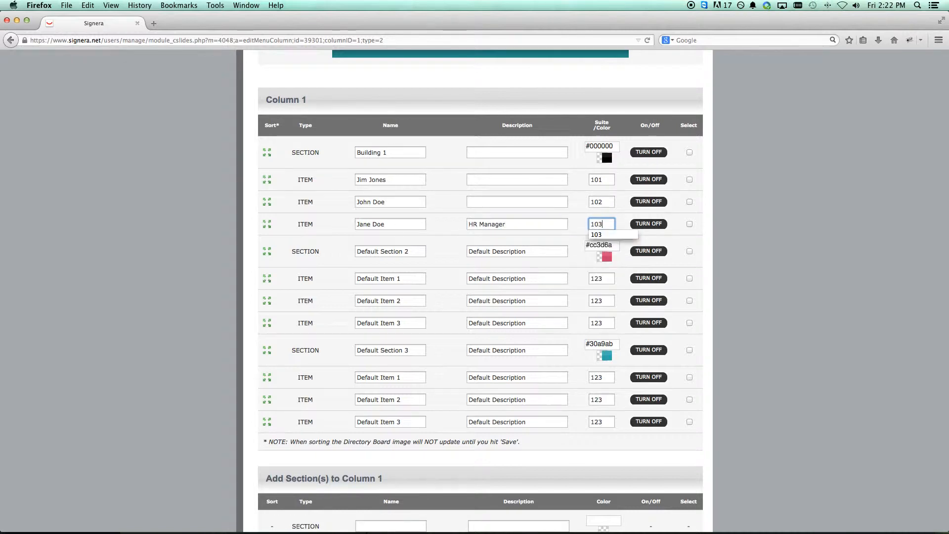
click(590, 200)
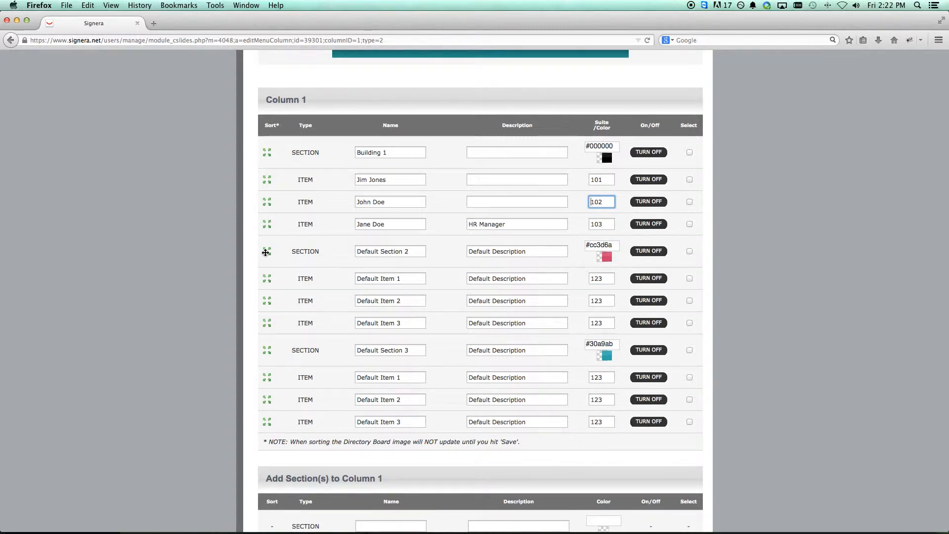
- Move the HR Manager item to the top of Building 1 and Default Item 1 above Default Section 2, save, and preview the board
drag(266, 252, 366, 158)
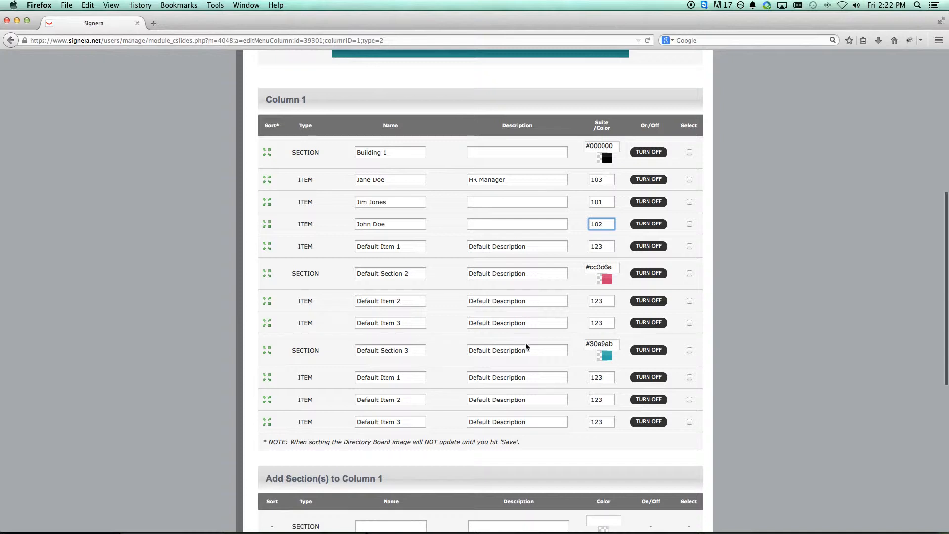
scroll(542, 437, down, 10)
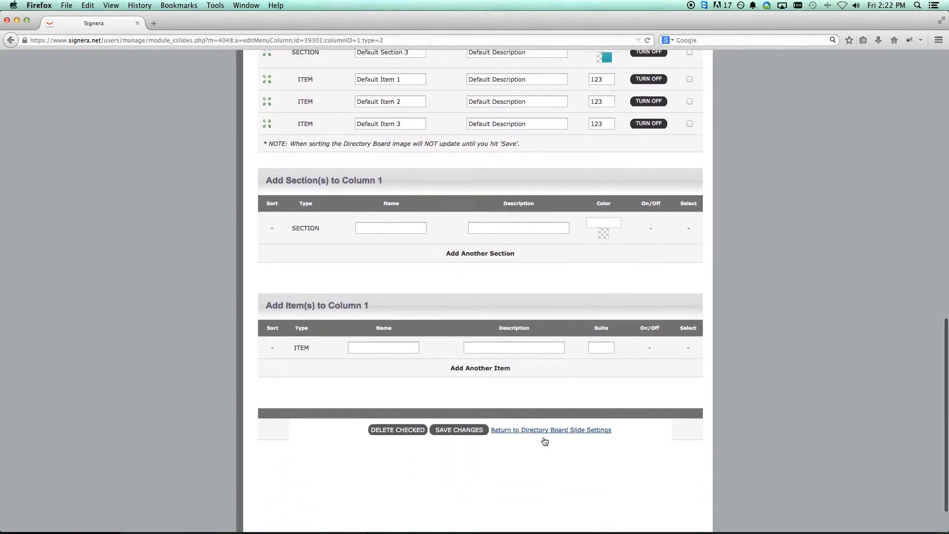
click(471, 426)
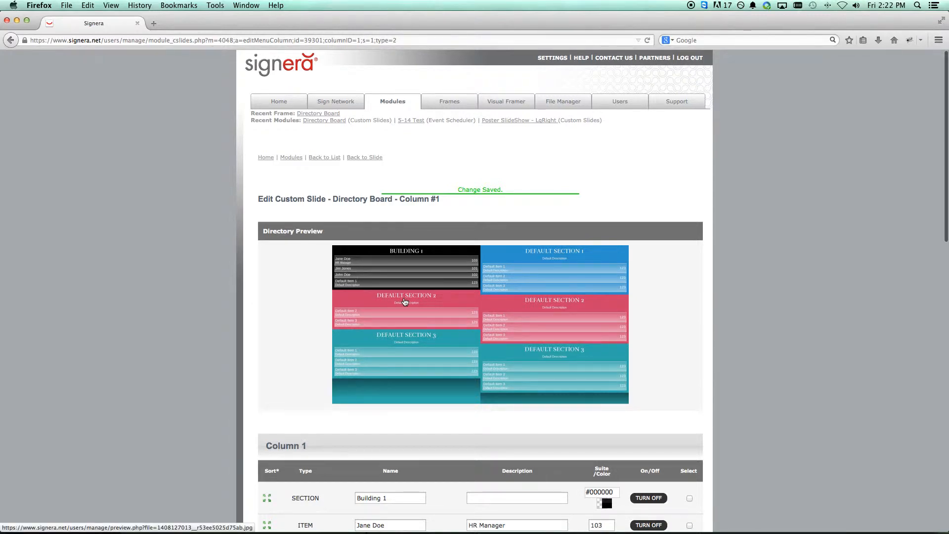
click(404, 301)
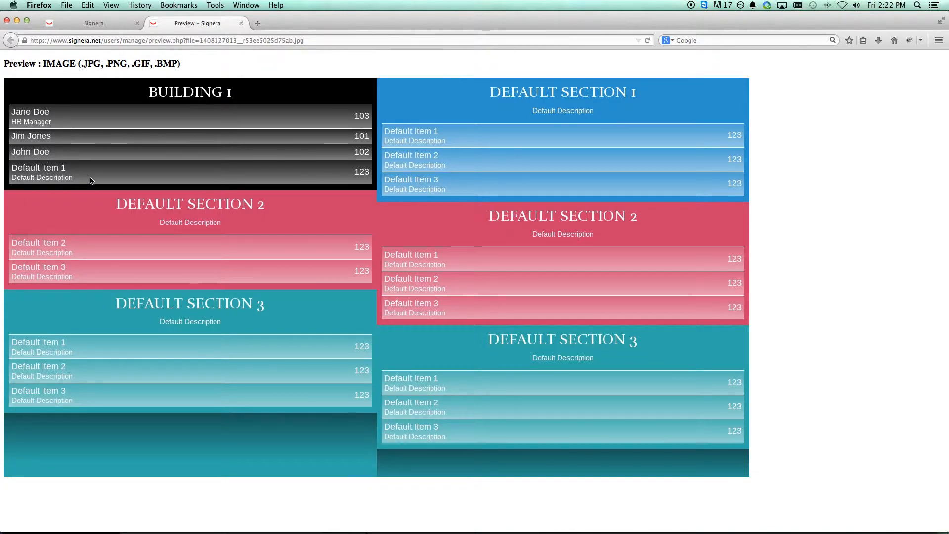
click(105, 22)
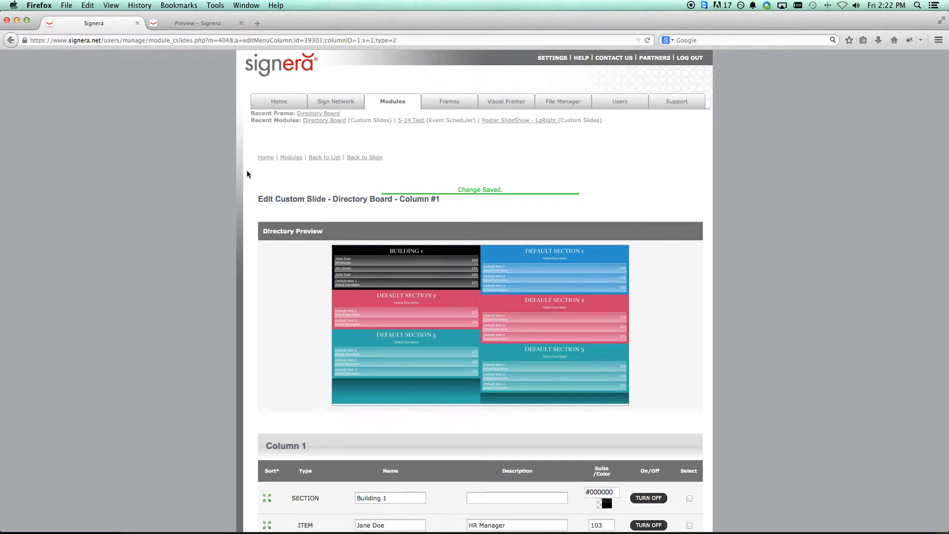
- Delete all the remaining default sections and default items from Column 1, keeping Building 1 and its three tenant items
scroll(745, 352, down, 7)
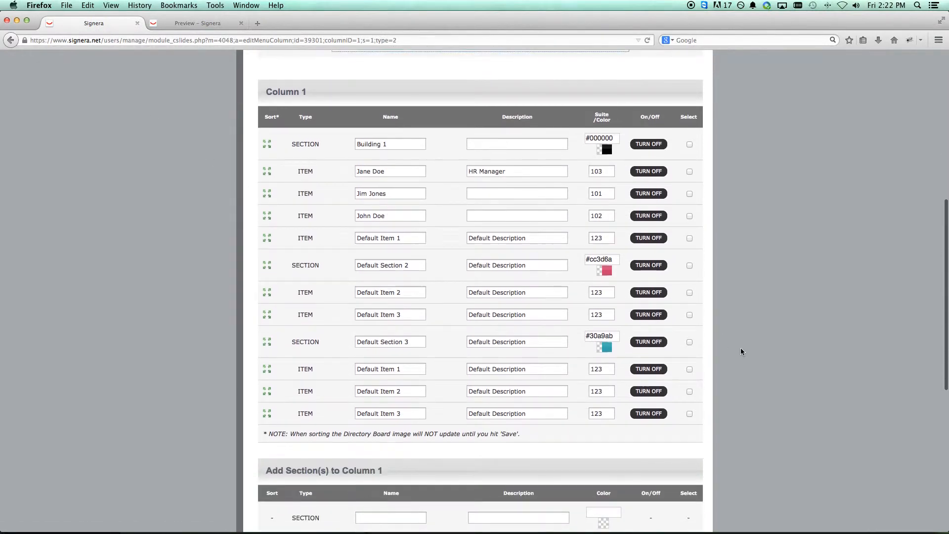
click(689, 238)
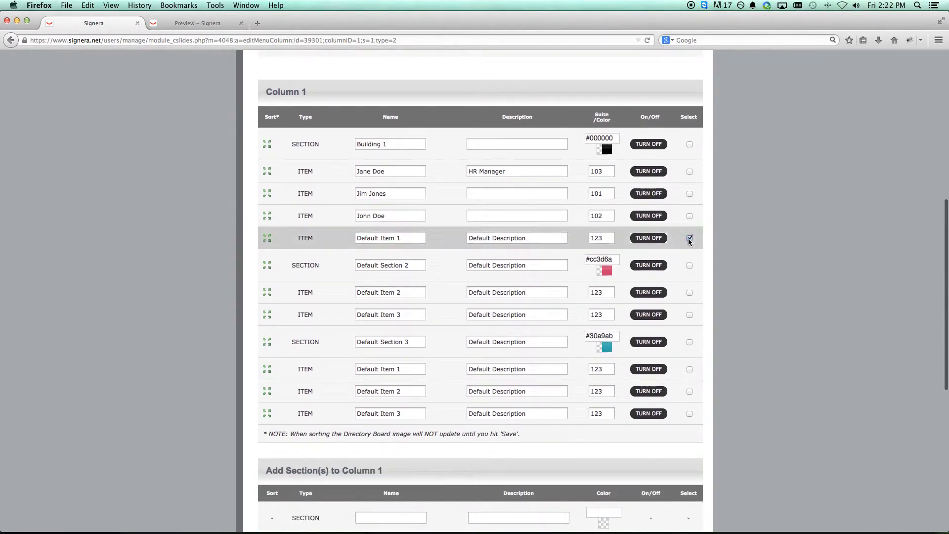
click(689, 266)
click(690, 293)
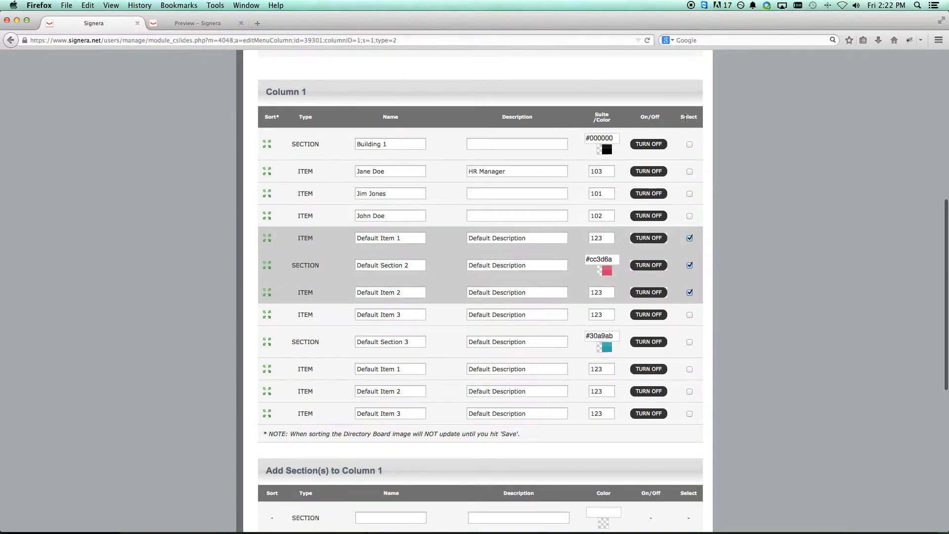
click(690, 315)
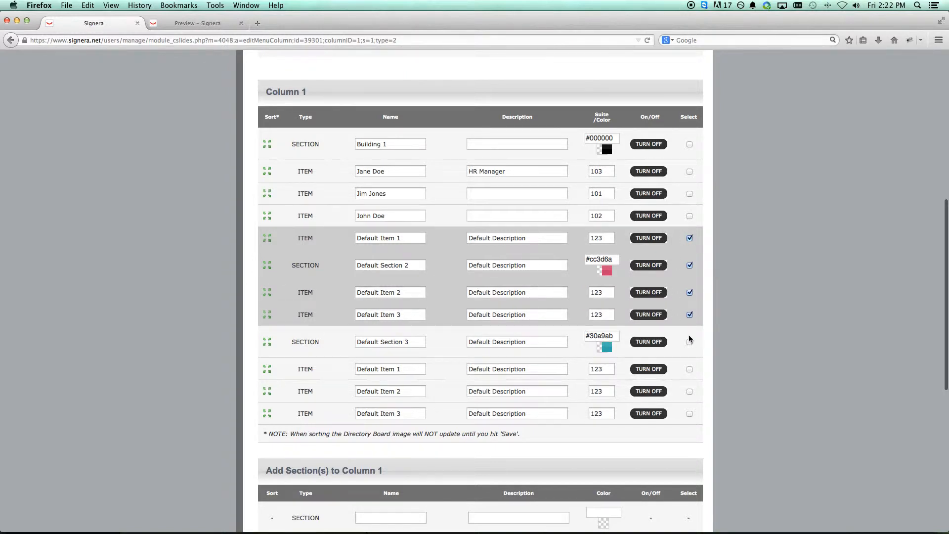
click(689, 342)
click(689, 370)
click(690, 392)
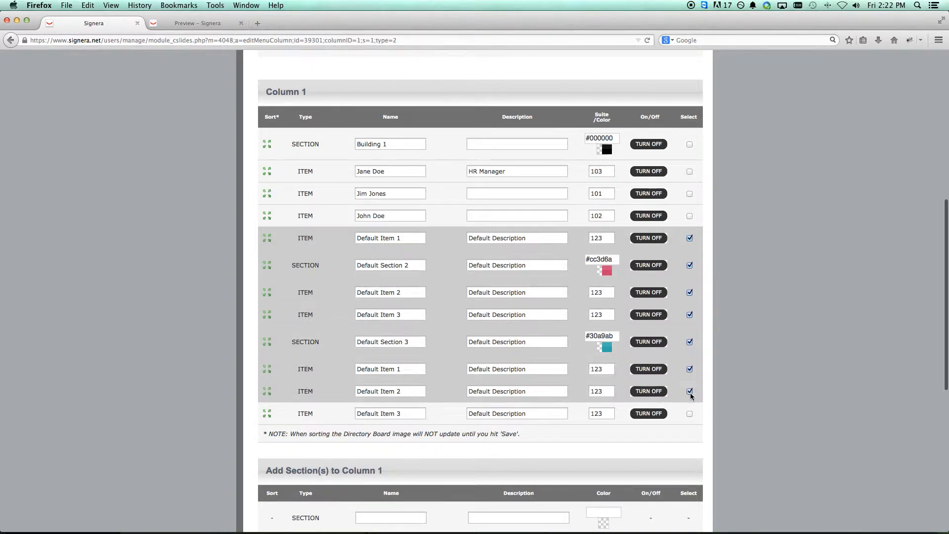
click(690, 414)
scroll(742, 390, down, 3)
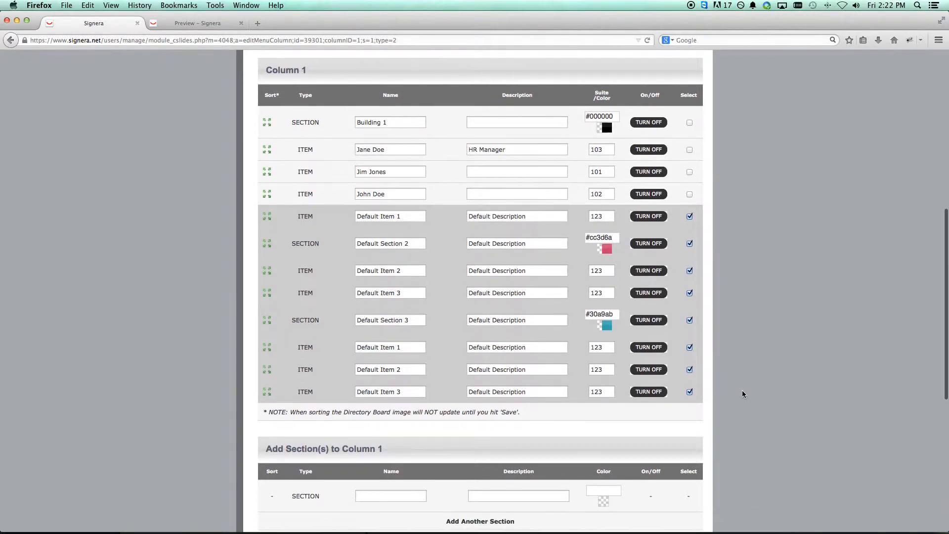
scroll(743, 390, down, 3)
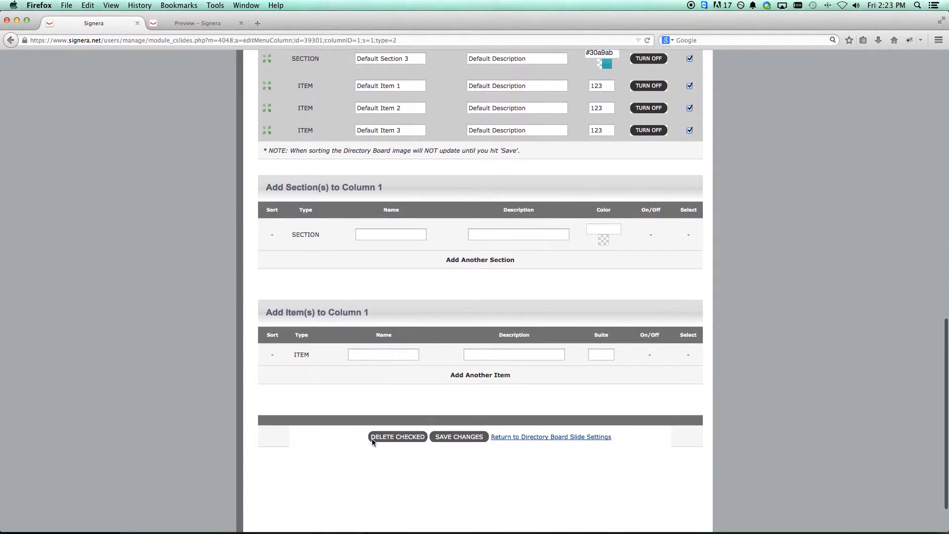
click(403, 441)
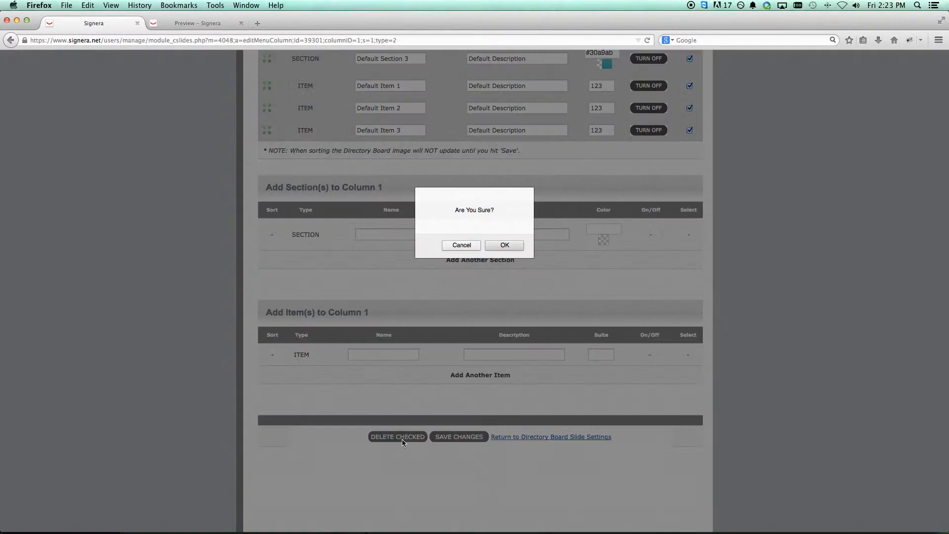
click(510, 246)
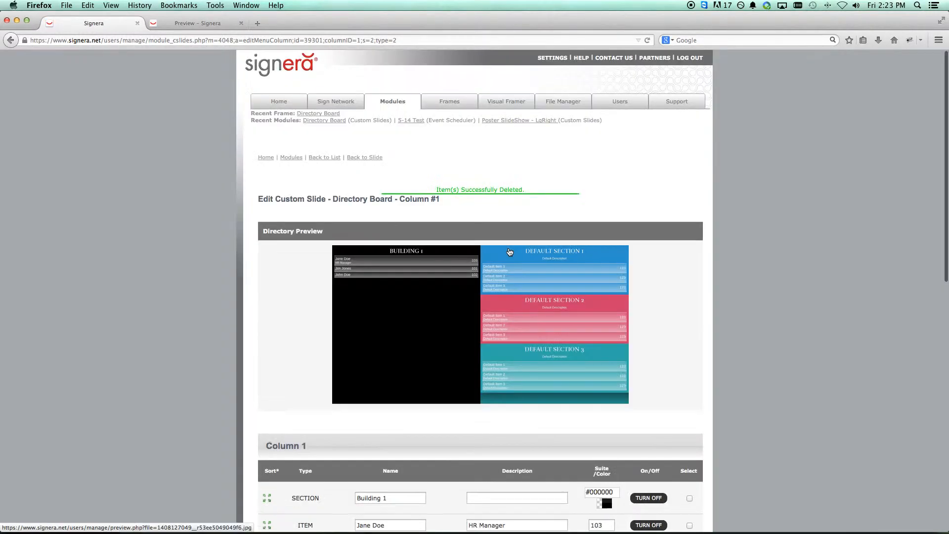
- View the updated directory board full size, close the extra preview, and return to the Column 1 editor
click(367, 269)
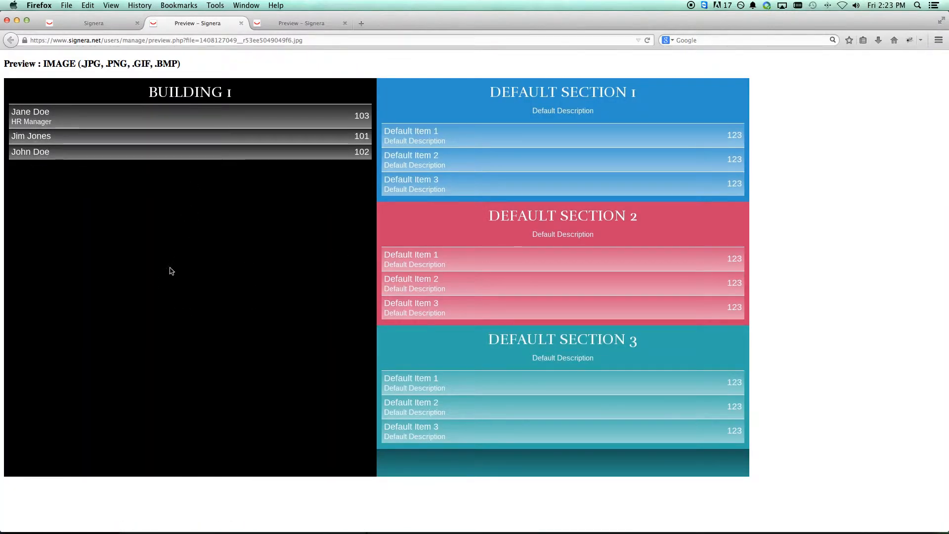
click(345, 24)
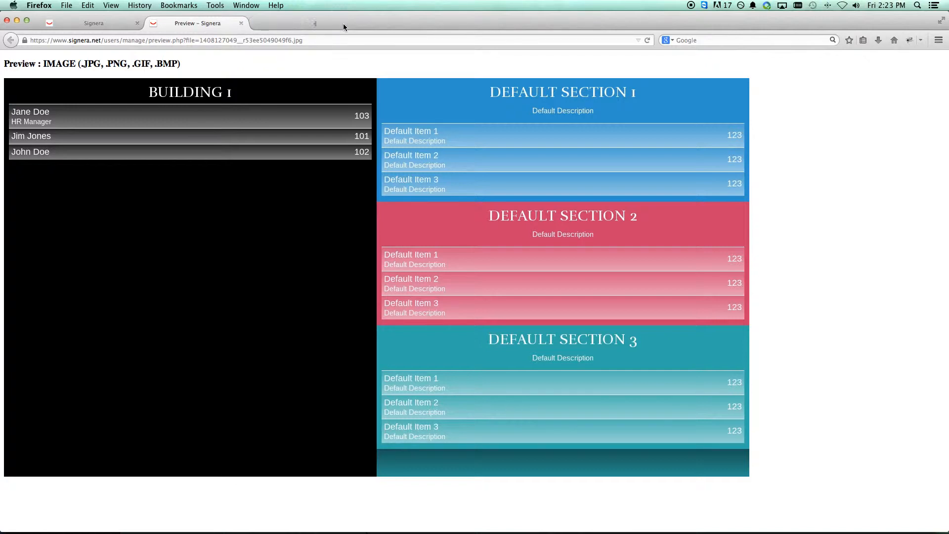
click(88, 24)
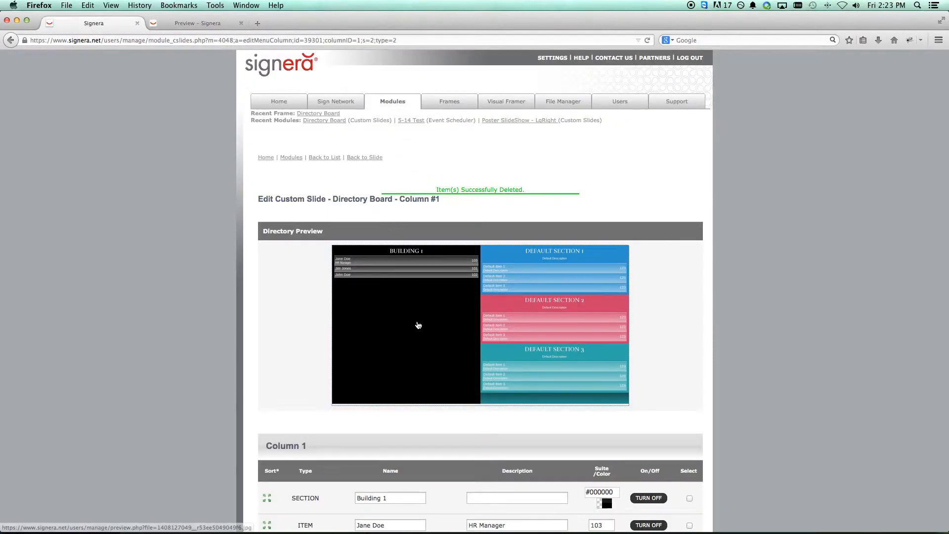
- Return to the directory board slide settings and open the Column 2 data for editing
scroll(418, 323, down, 1)
click(374, 133)
scroll(391, 264, down, 15)
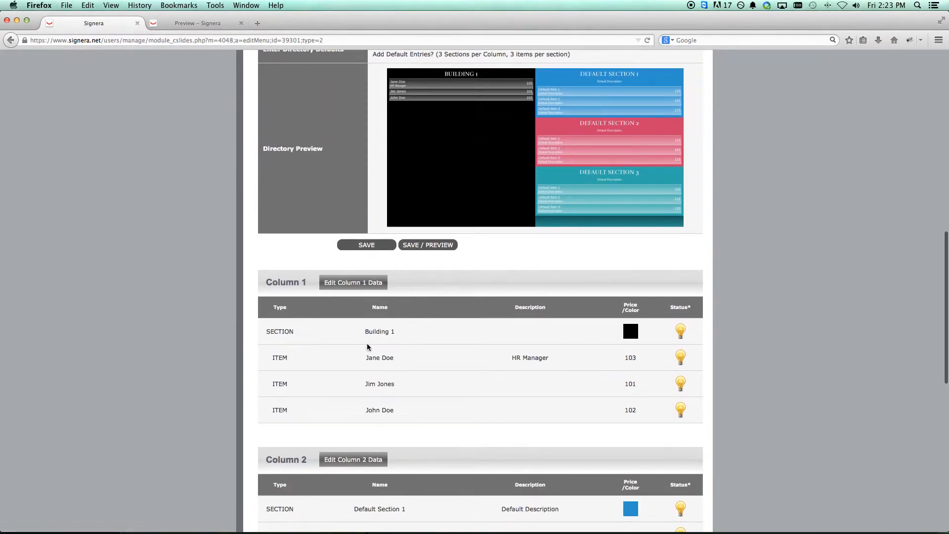
scroll(449, 373, down, 5)
scroll(449, 374, down, 3)
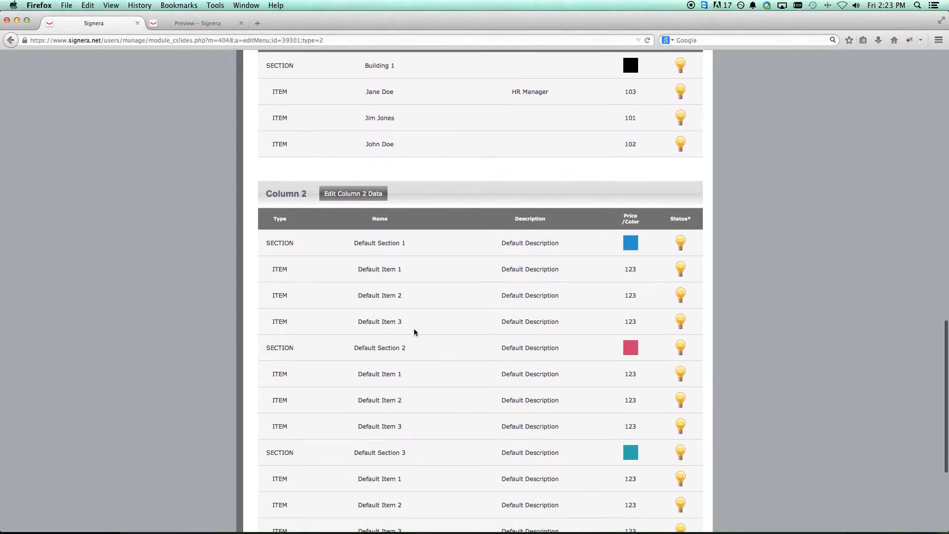
click(346, 193)
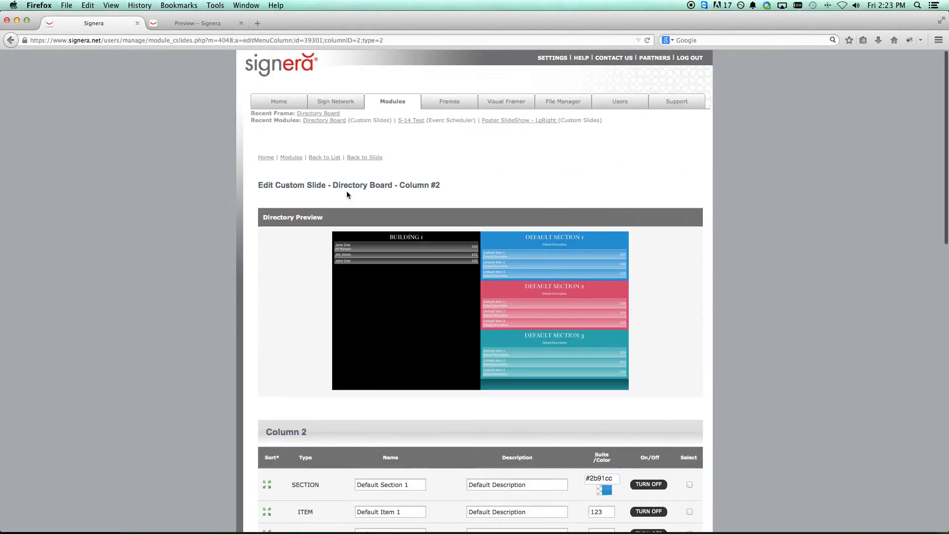
- Rename Column 2's first section as Building 2, describe it as Open to the Public, and set its color to black, #000000
scroll(426, 273, down, 7)
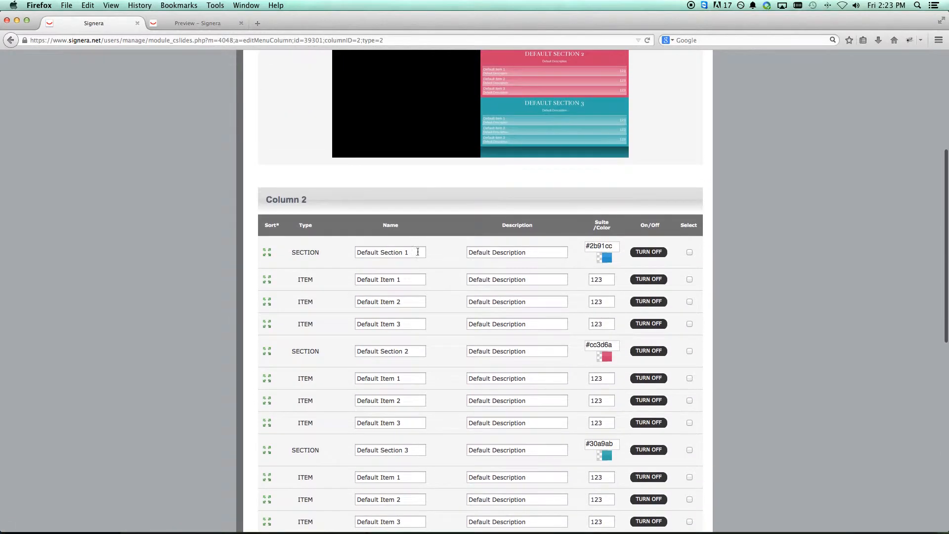
triple_click(410, 253)
text(Buikl)
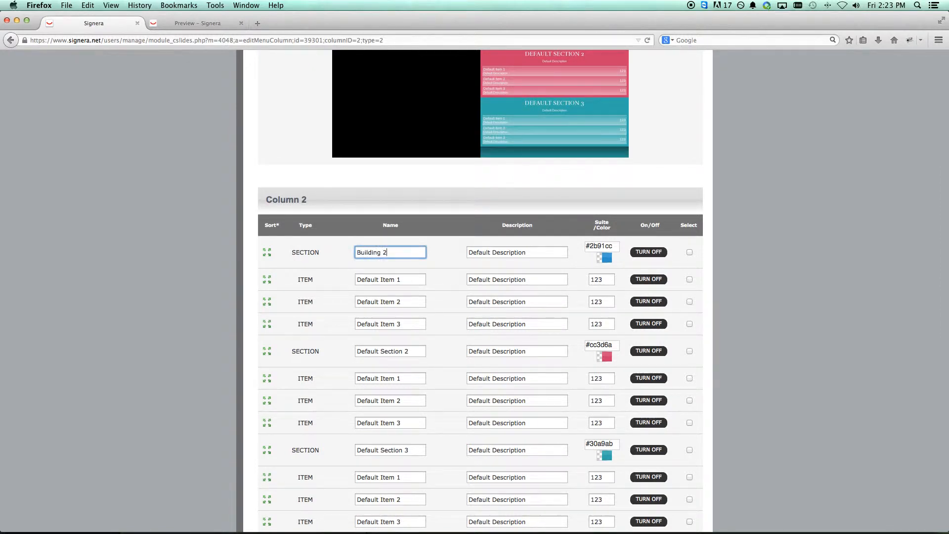
key(Tab)
text(Open)
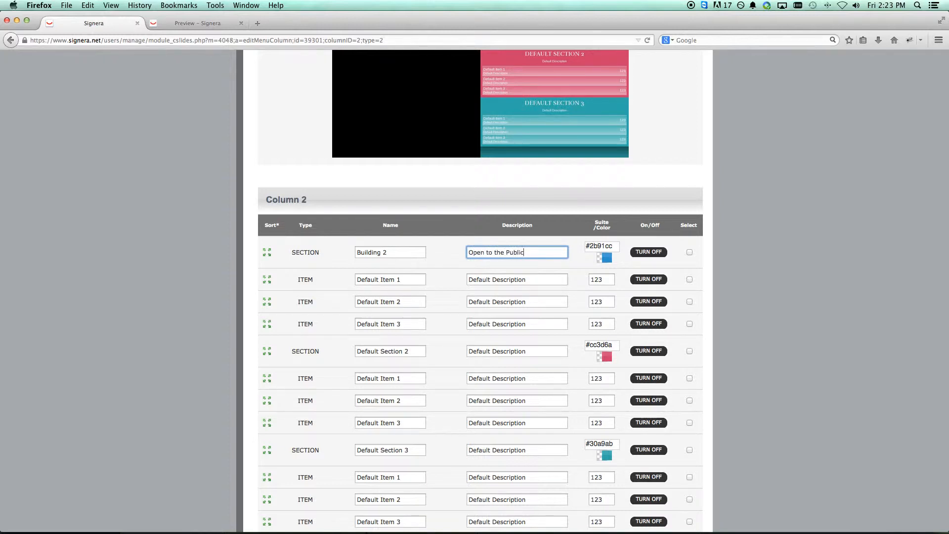
click(604, 246)
drag(590, 299, 572, 328)
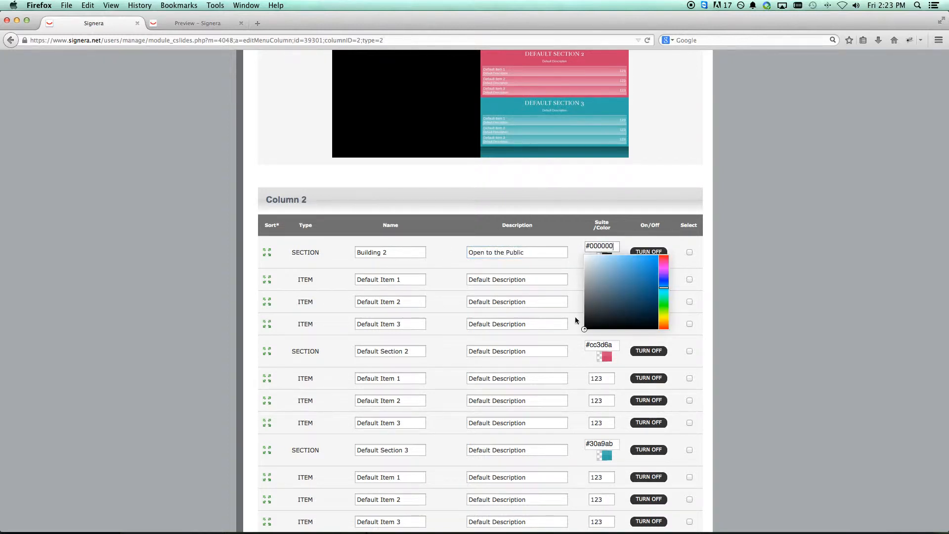
- Give the first Building 2 item a person's name, clear its description, and set its suite to 201
triple_click(389, 278)
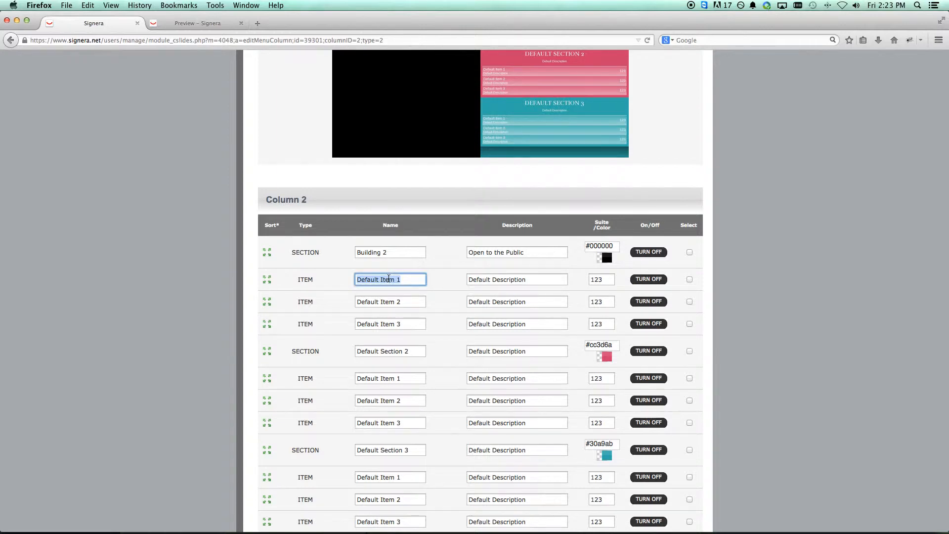
text(Matt Smith)
double_click(500, 274)
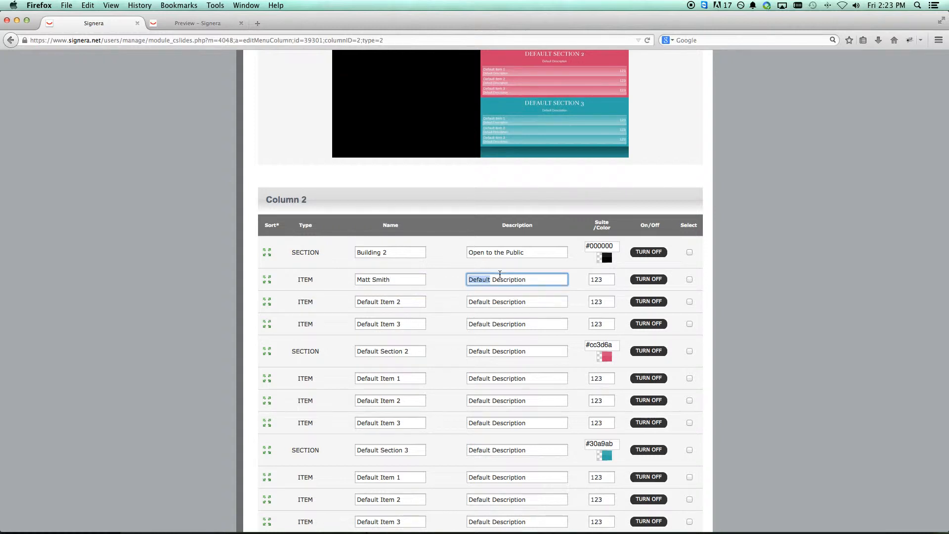
triple_click(499, 276)
key(BackSpace)
double_click(597, 280)
text(201)
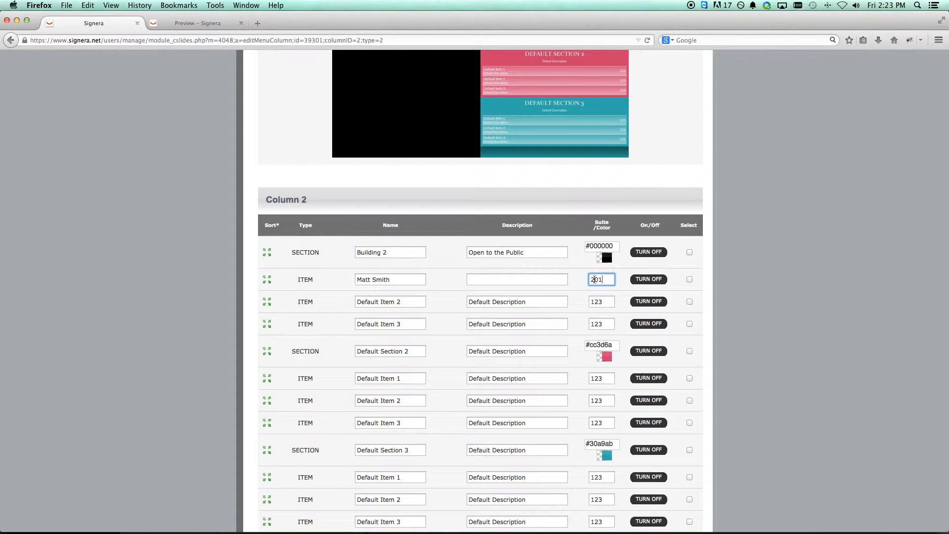
- Enter a person's name for the second Building 2 item, clear its description, and set its suite to 202
triple_click(369, 303)
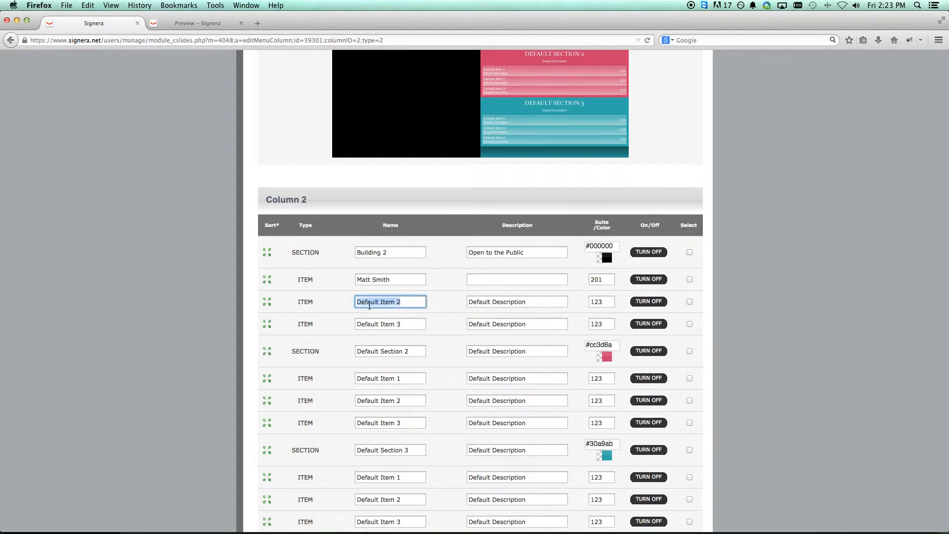
text(Frank Stone)
key(Tab)
key(BackSpace)
key(Tab)
text(2)
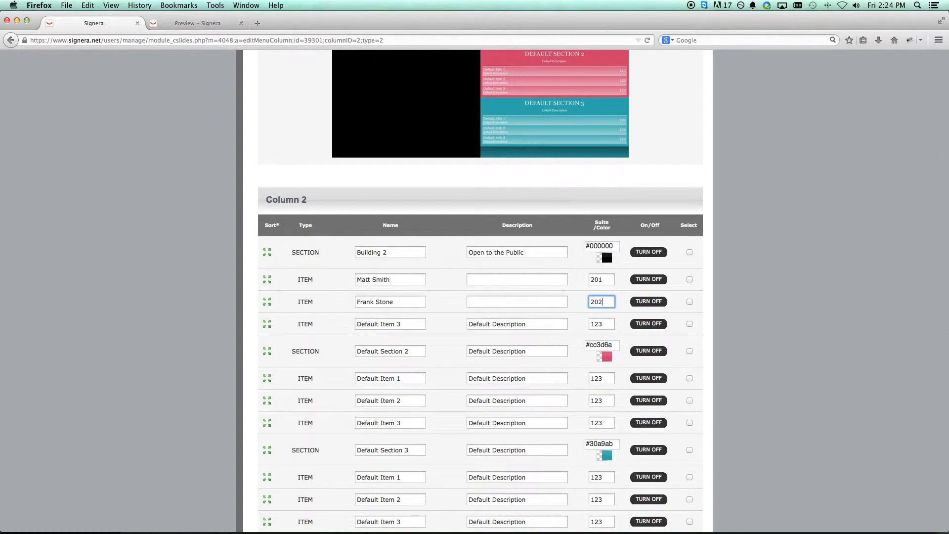
- Fill in the third Building 2 item with a person's name, an empty description and suite 203
triple_click(398, 329)
text(Jane Smith)
key(Tab)
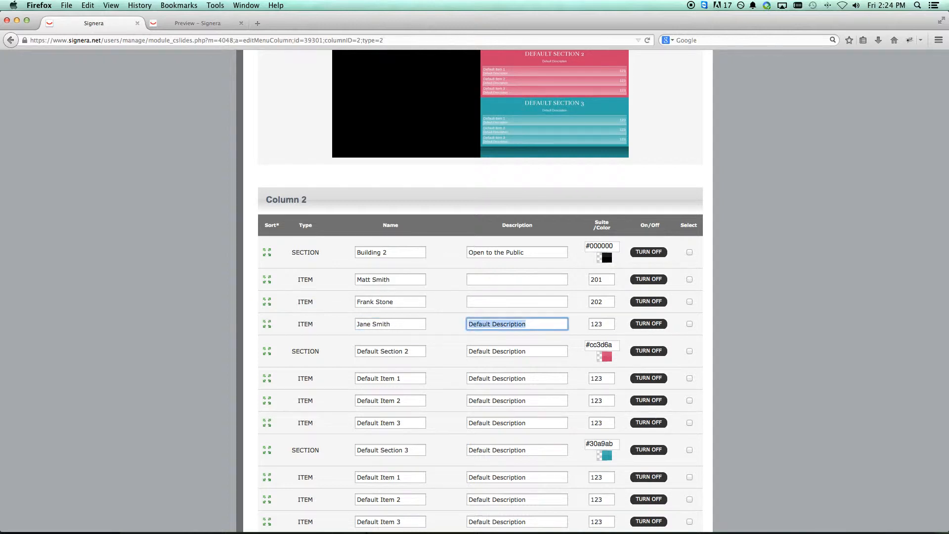
key(BackSpace)
key(Tab)
text(20)
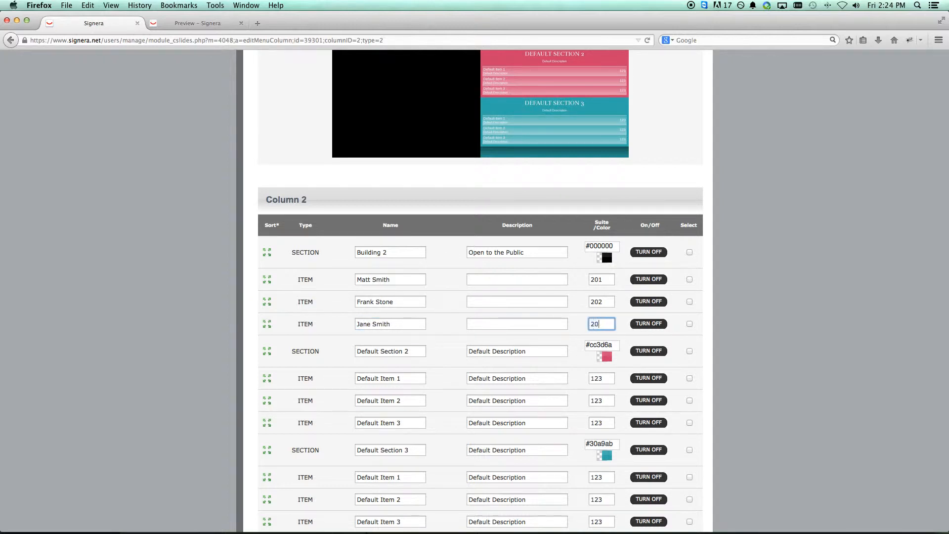
- Rename Default Section 2 in Column 2 as Building 3, clear its description, and set its color to black, #000000
triple_click(406, 351)
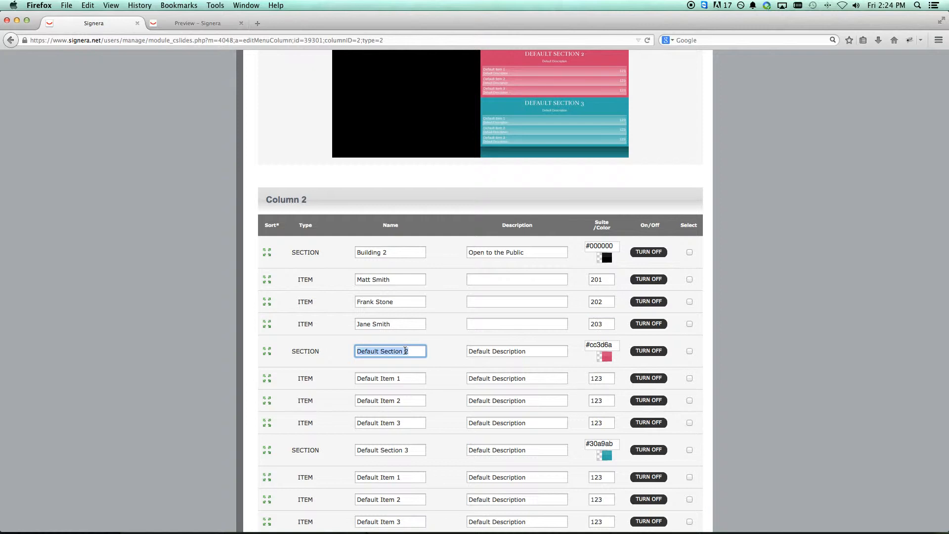
text(Building 3)
double_click(492, 351)
key(BackSpace)
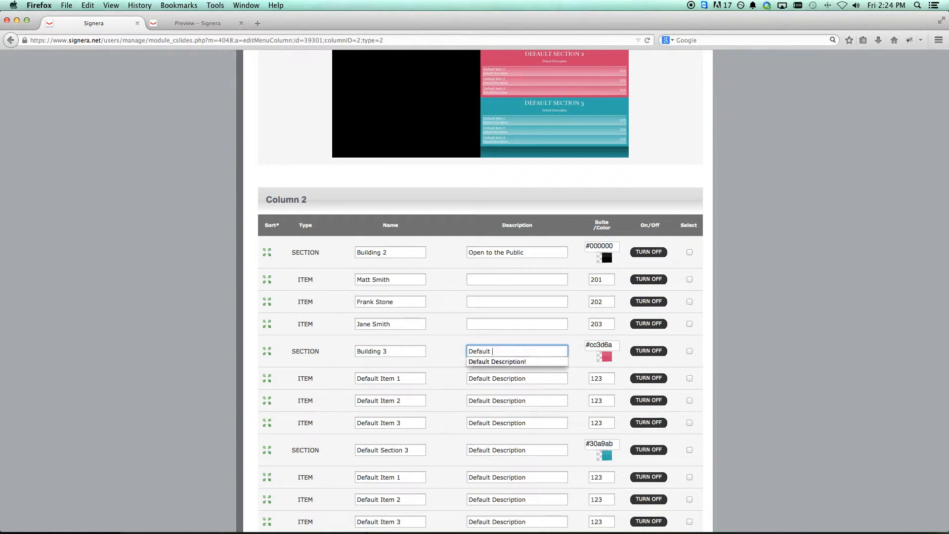
key(alt+BackSpace)
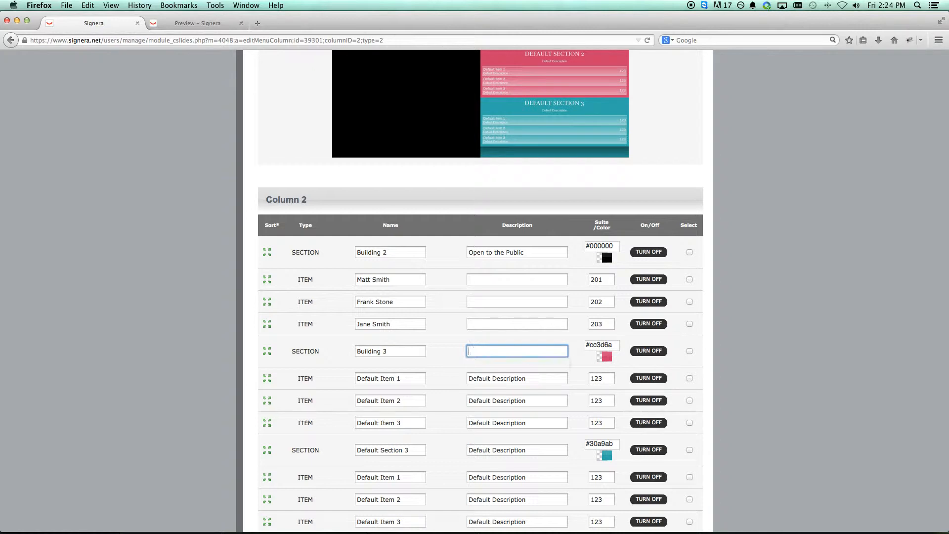
click(602, 360)
drag(603, 355, 561, 411)
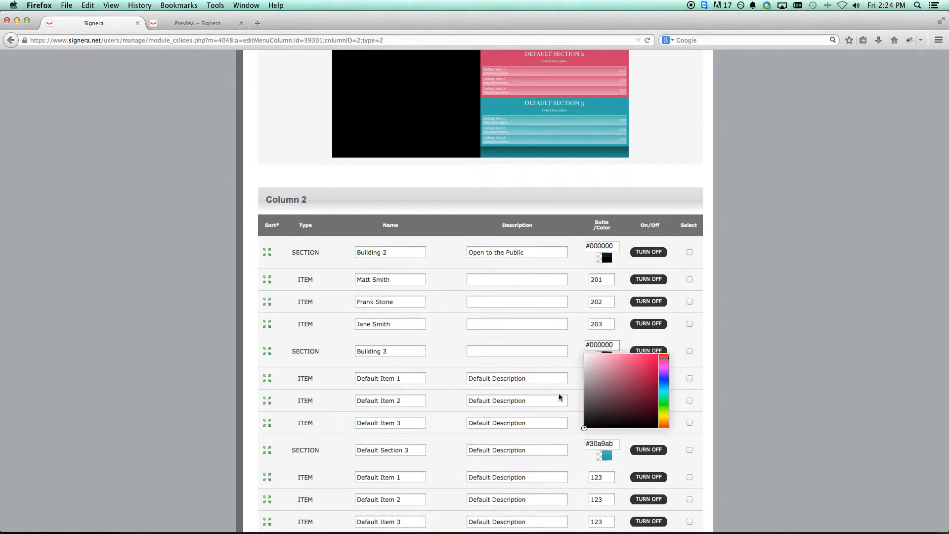
- Give the first Building 3 item a person's name, clear its description, and set its suite to 205
click(559, 378)
triple_click(386, 378)
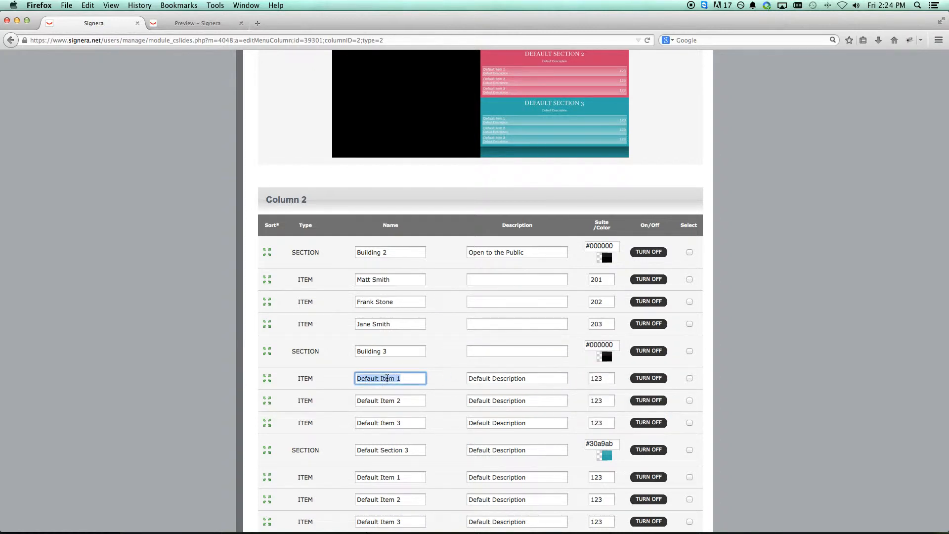
text(John Smi)
triple_click(544, 378)
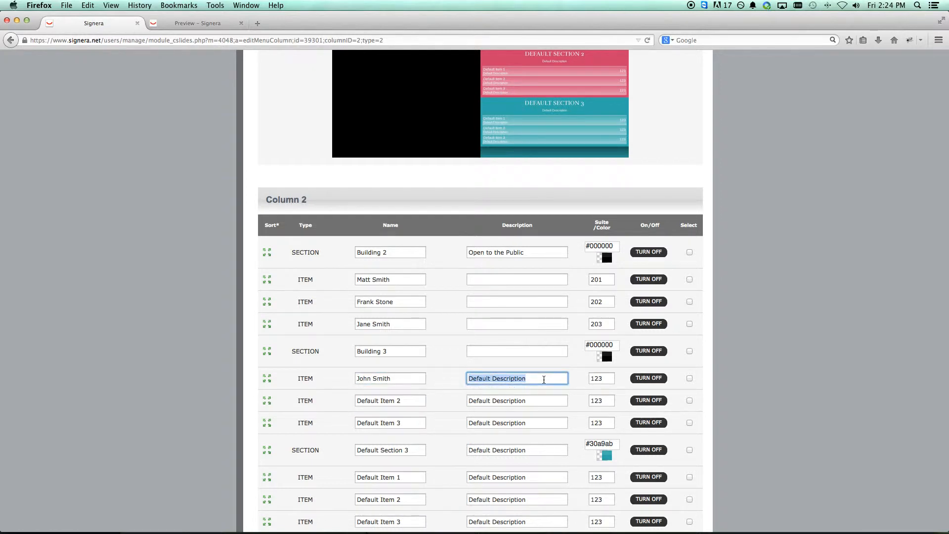
key(BackSpace)
triple_click(594, 378)
text(205)
- Enter a person's name for the second Building 3 item, clear its description, and set its suite to 206
triple_click(398, 401)
text(Randy Room)
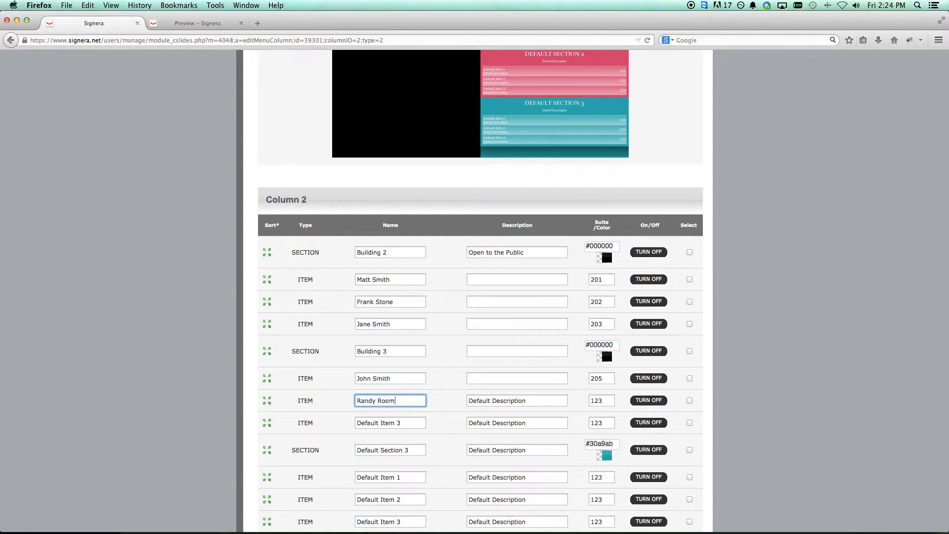
triple_click(511, 397)
key(BackSpace)
triple_click(606, 396)
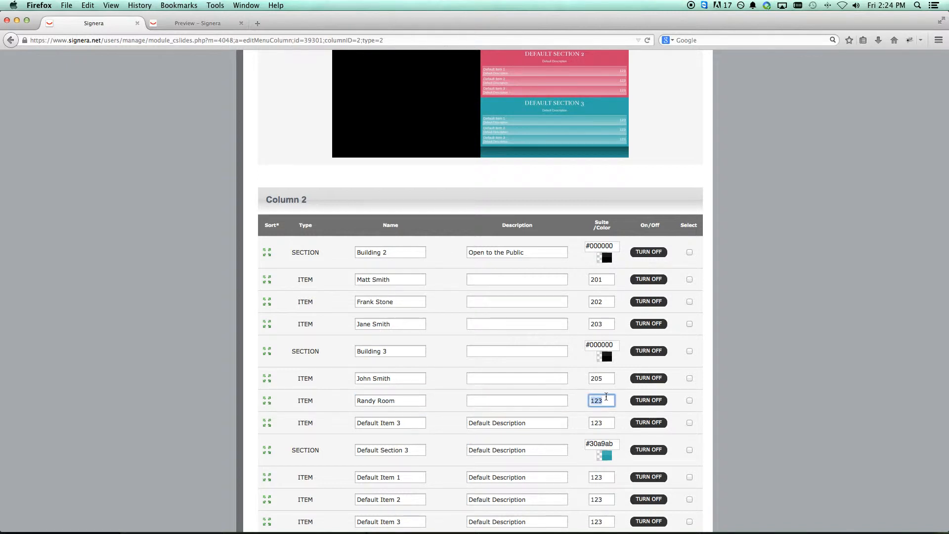
text(206)
- Fill in the third Building 3 item with a person's name, an empty description and suite 207
triple_click(407, 421)
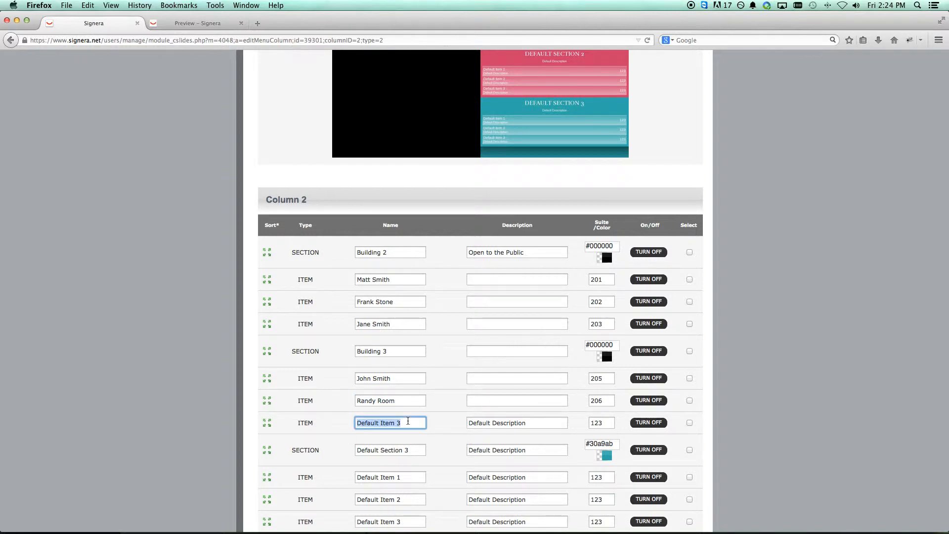
text(Quinc)
key(Tab)
key(BackSpace)
key(Tab)
text(207)
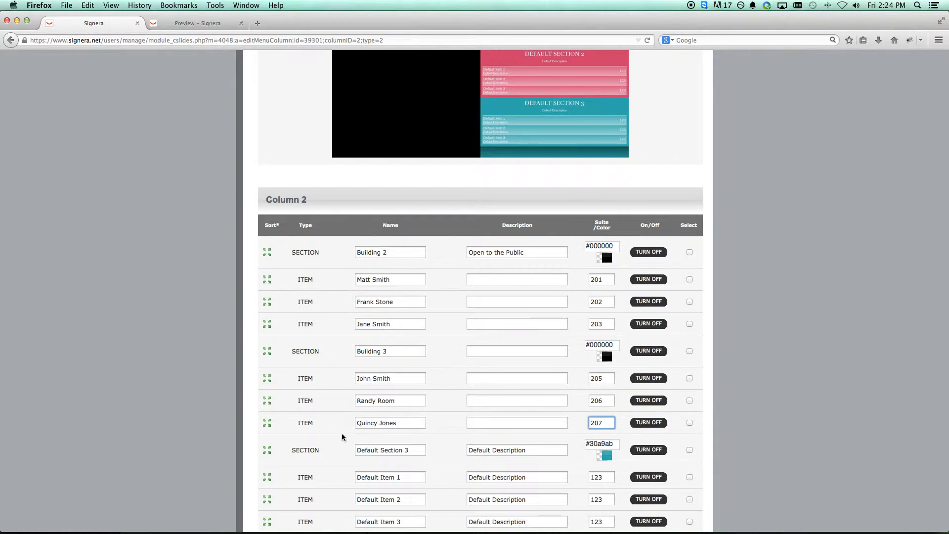
- Move Default Item 1 from Default Section 3 to the end of Building 3, giving it a person's name, no description and suite 208
scroll(439, 448, down, 5)
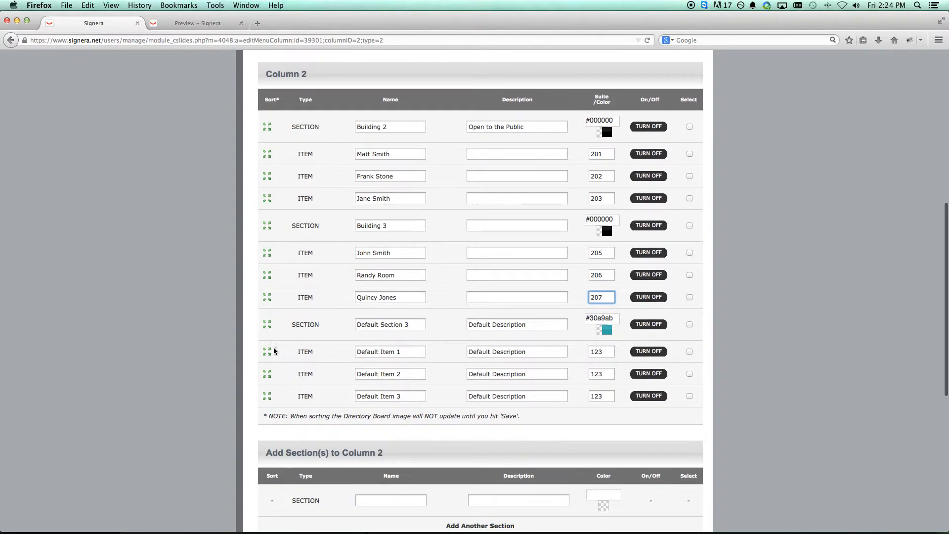
drag(267, 351, 267, 319)
drag(381, 320, 400, 320)
triple_click(392, 320)
text(Adam Smith)
key(Tab)
key(BackSpace)
key(Tab)
text(20)
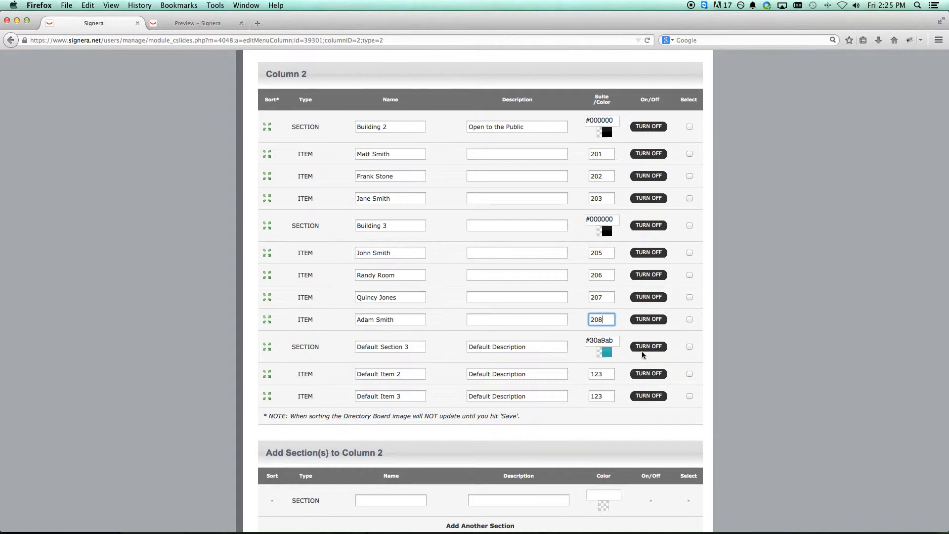
- Save the changes to Column 2
click(693, 347)
scroll(587, 418, down, 5)
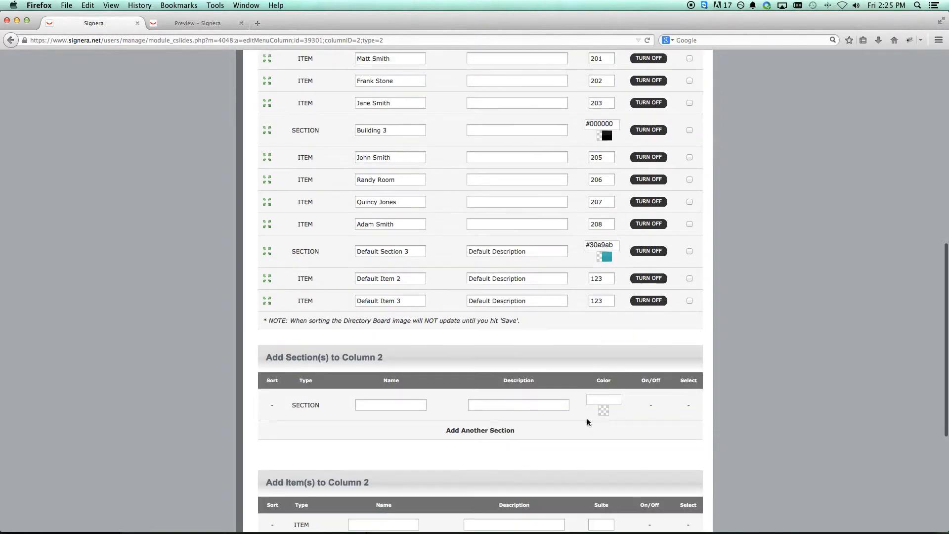
click(459, 508)
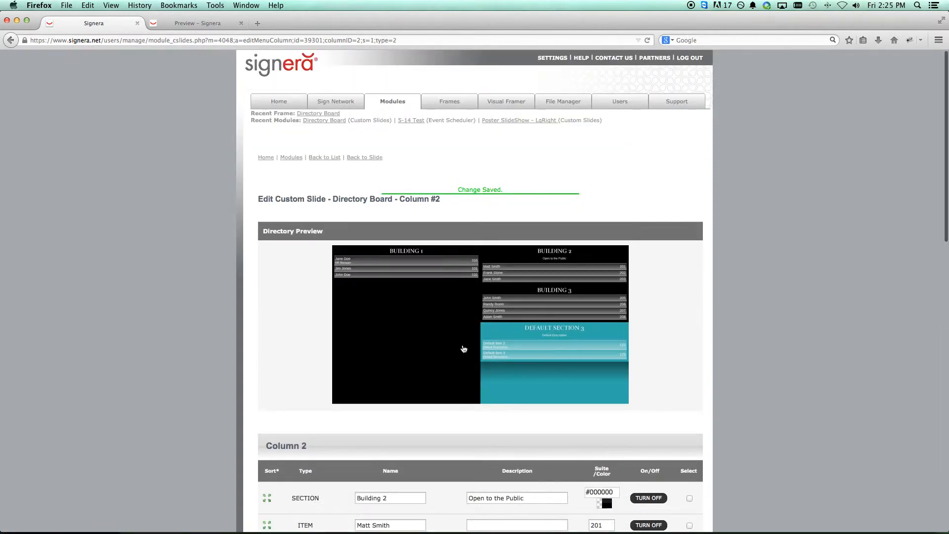
- Delete Default Section 3 and its two remaining default items from Column 2, and open the full-size directory preview
scroll(478, 319, down, 10)
scroll(539, 428, up, 1)
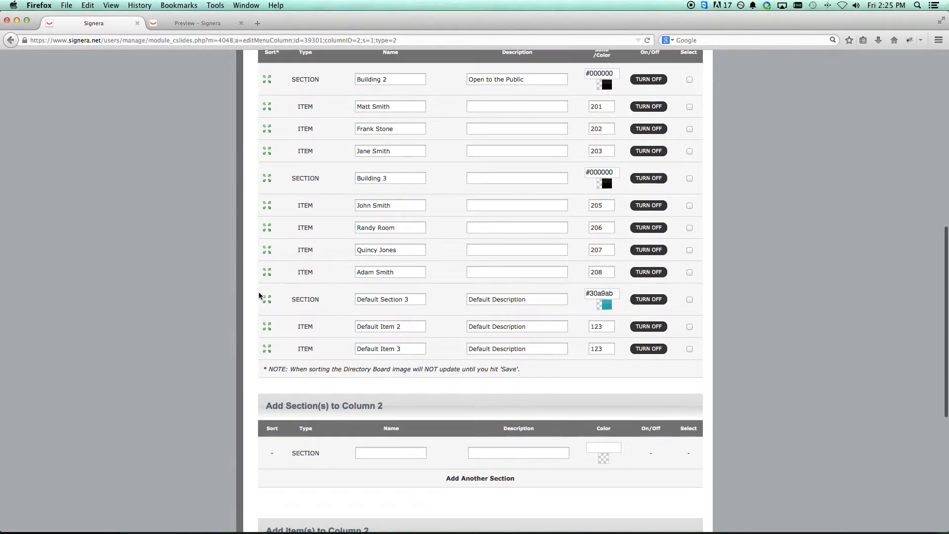
click(690, 299)
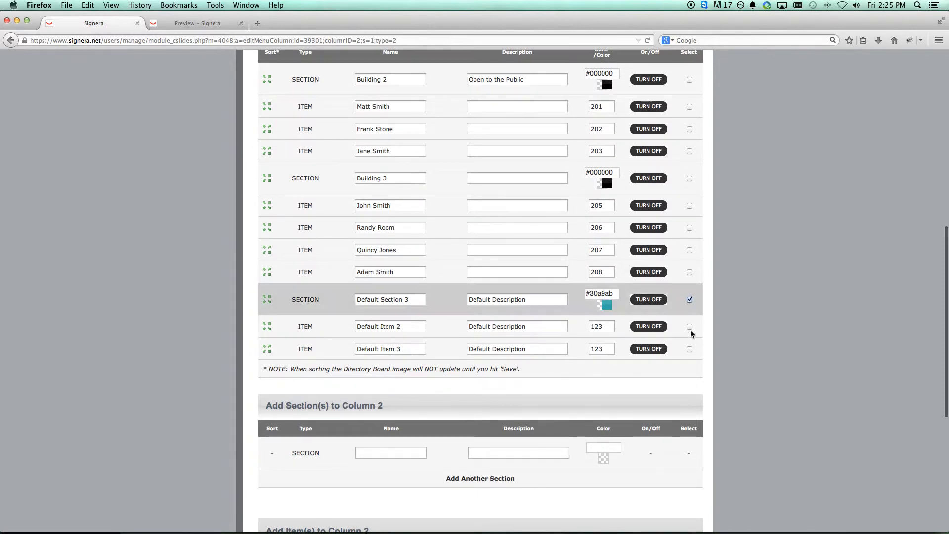
click(689, 326)
click(689, 348)
scroll(726, 343, down, 5)
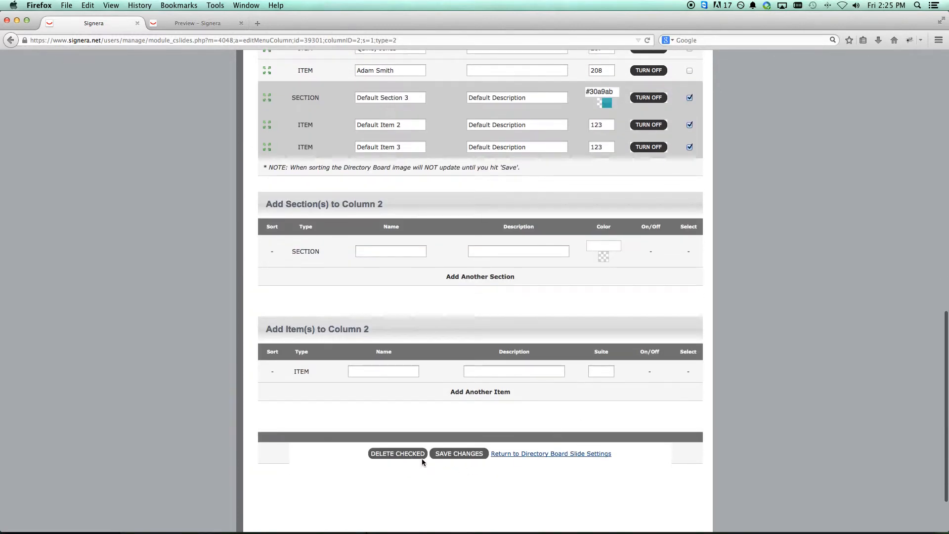
click(407, 454)
click(504, 245)
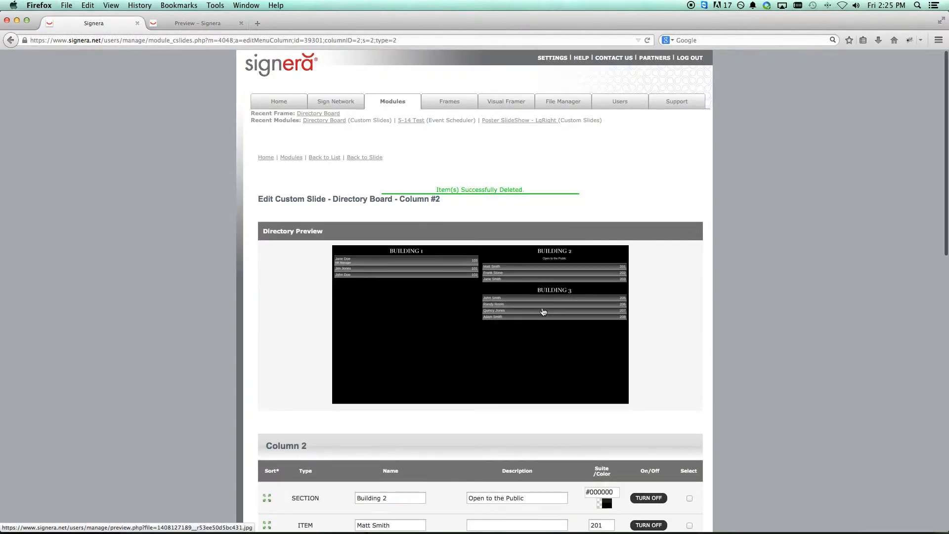
click(517, 322)
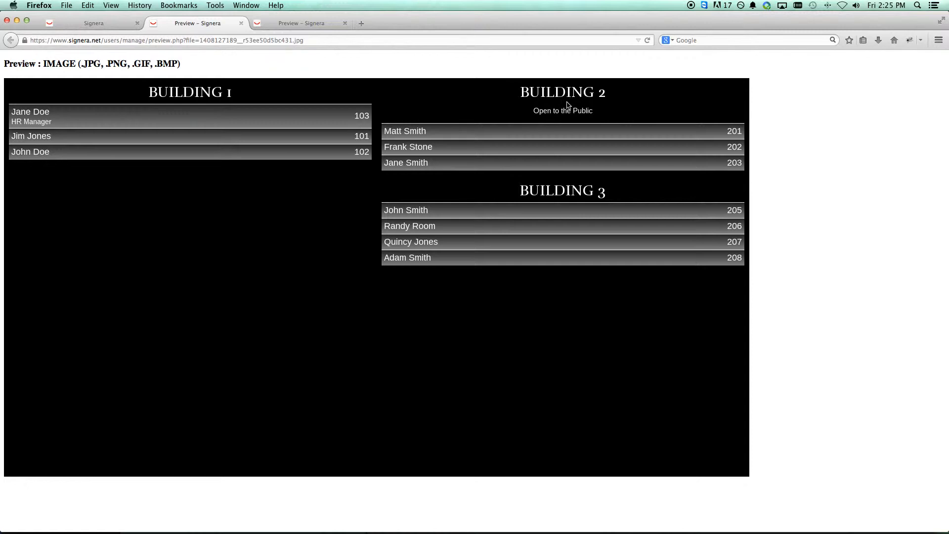
- Move the suite 208 item to the end of Building 2, and save Column 2 to view the new order full size
click(106, 30)
scroll(257, 207, down, 5)
drag(267, 396, 265, 297)
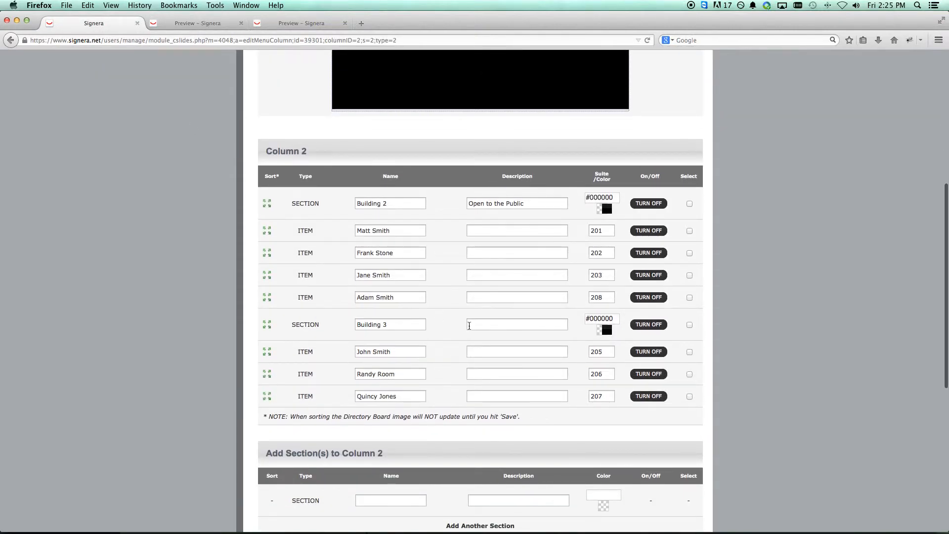
scroll(467, 327, down, 5)
click(458, 447)
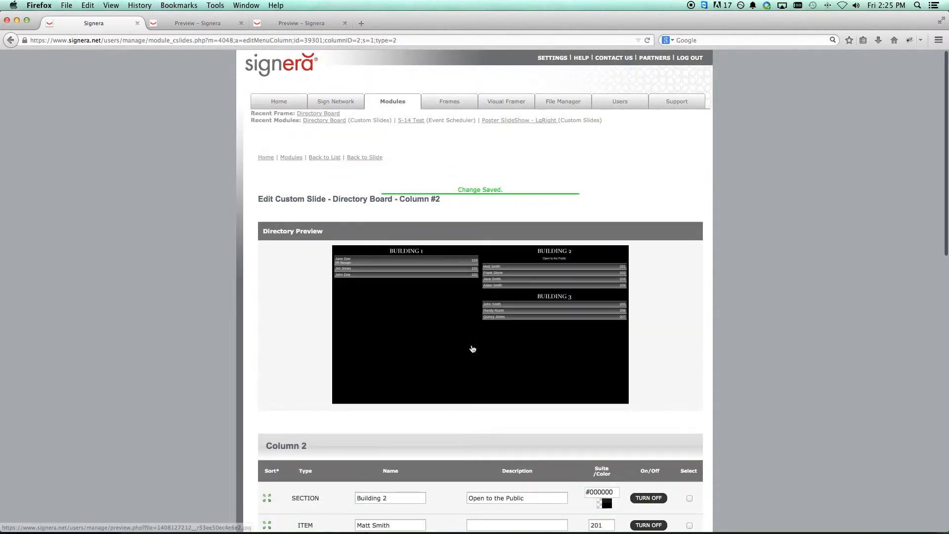
click(472, 349)
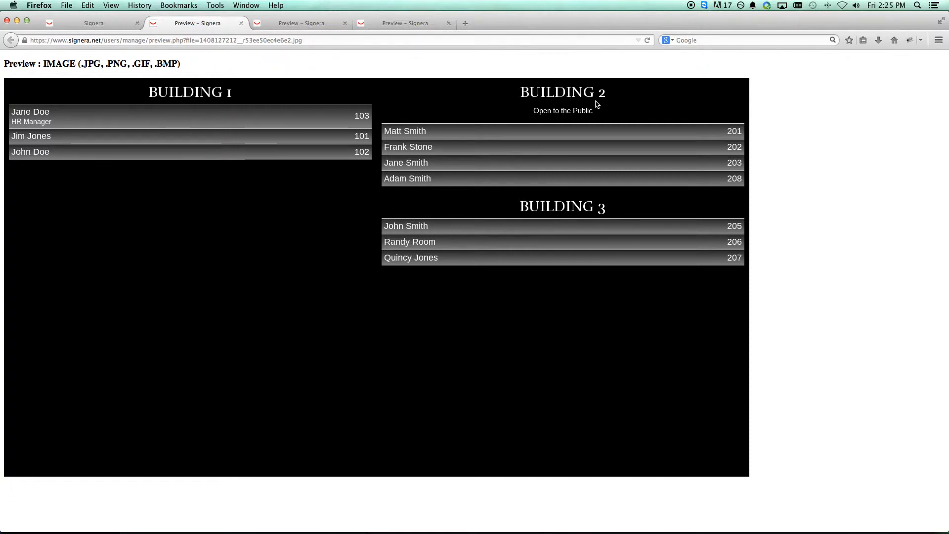
- Return to the directory board slide's settings and save the slide
click(73, 29)
click(354, 157)
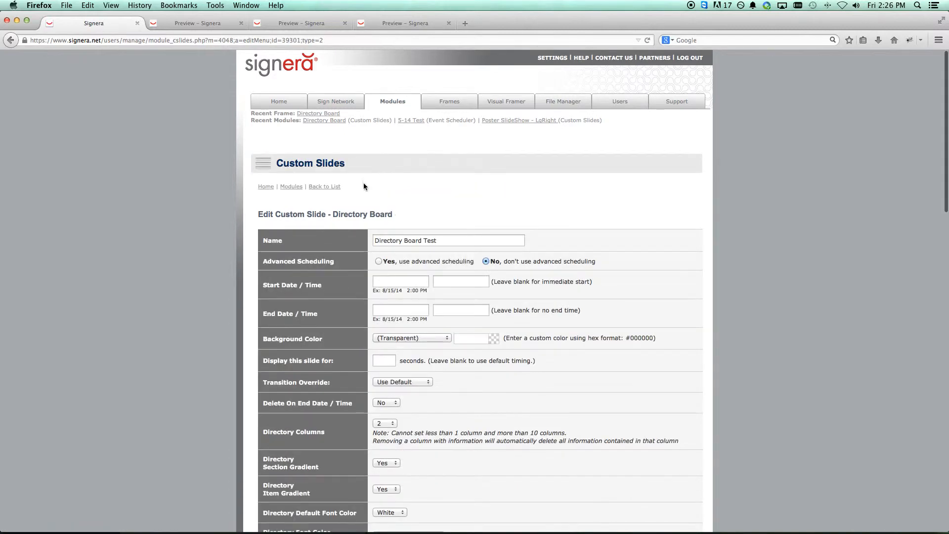
scroll(454, 250, down, 5)
scroll(476, 271, down, 5)
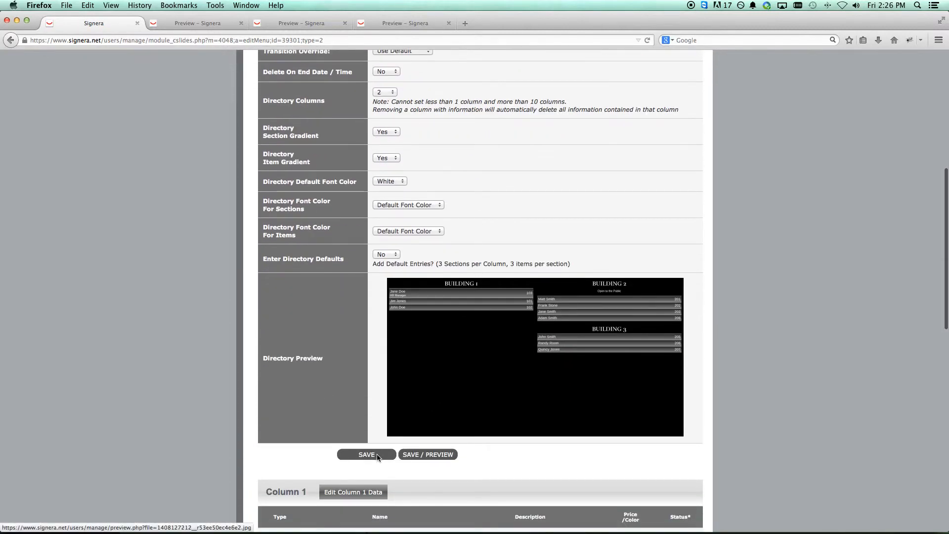
click(377, 456)
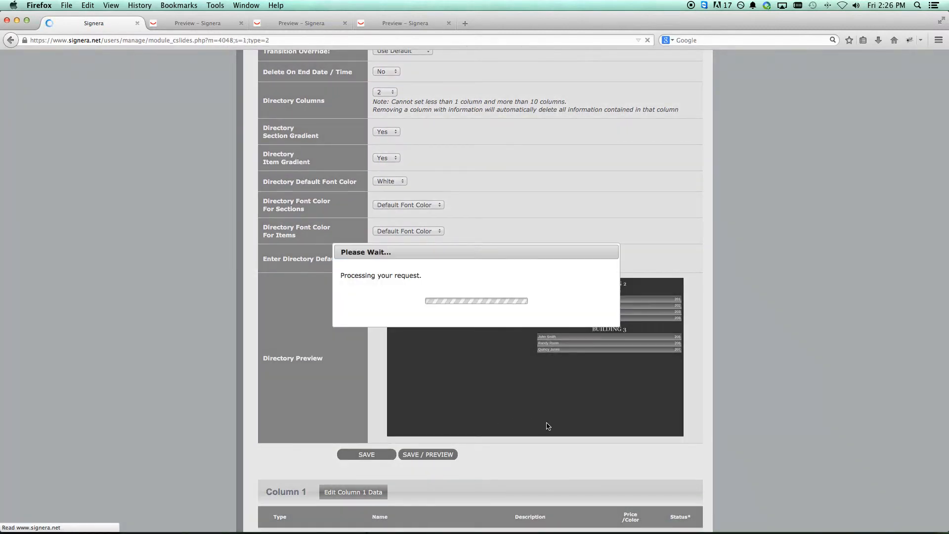
scroll(550, 425, down, 3)
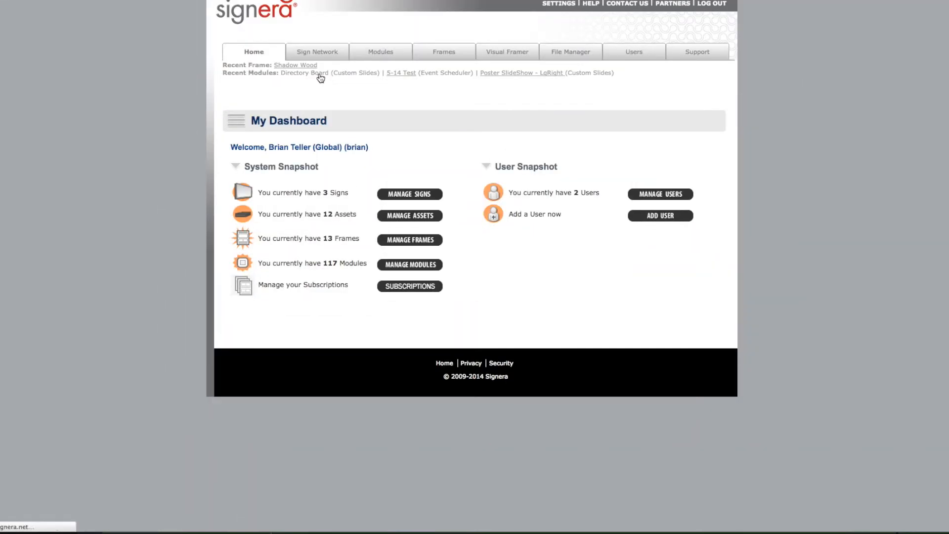
- Open the Directory Board Test slide from the recent Directory Board module and review its settings, preview and column entries
click(317, 74)
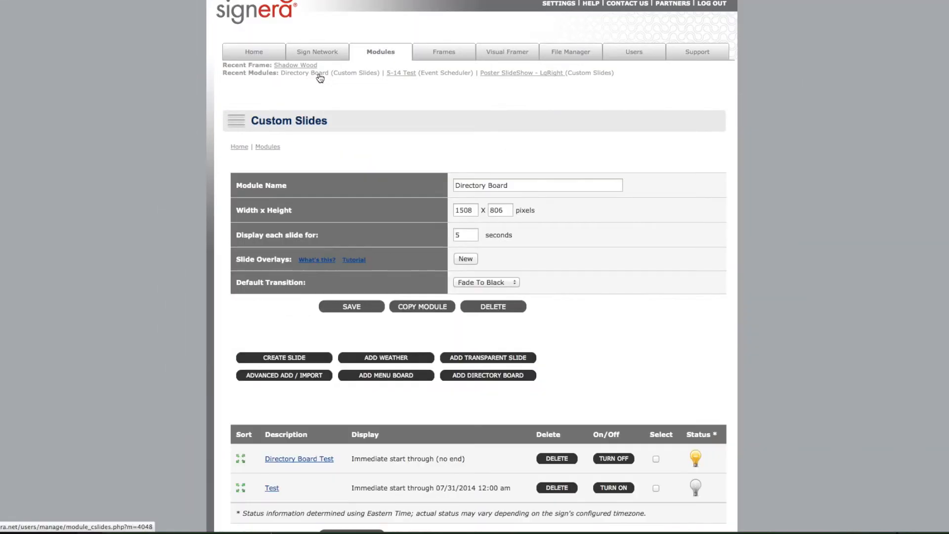
click(309, 460)
scroll(363, 443, down, 15)
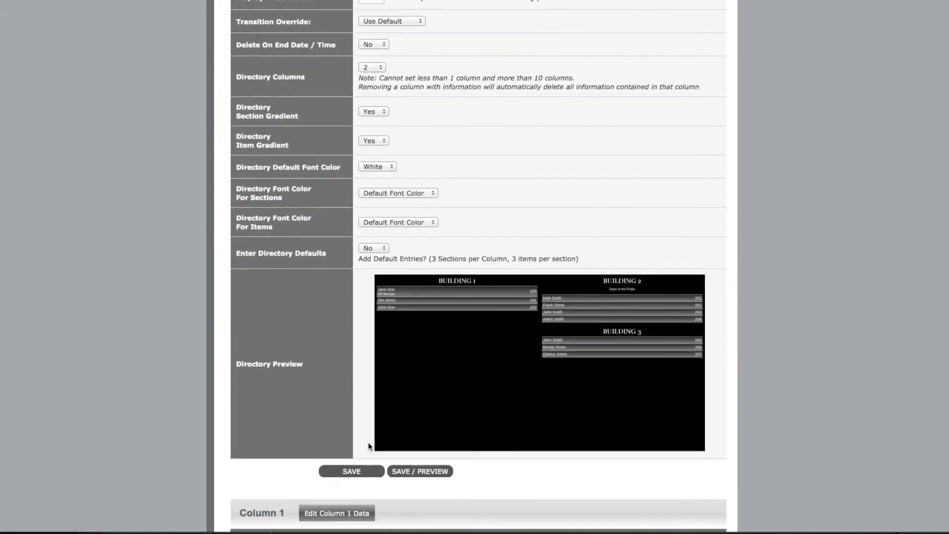
scroll(368, 446, down, 1)
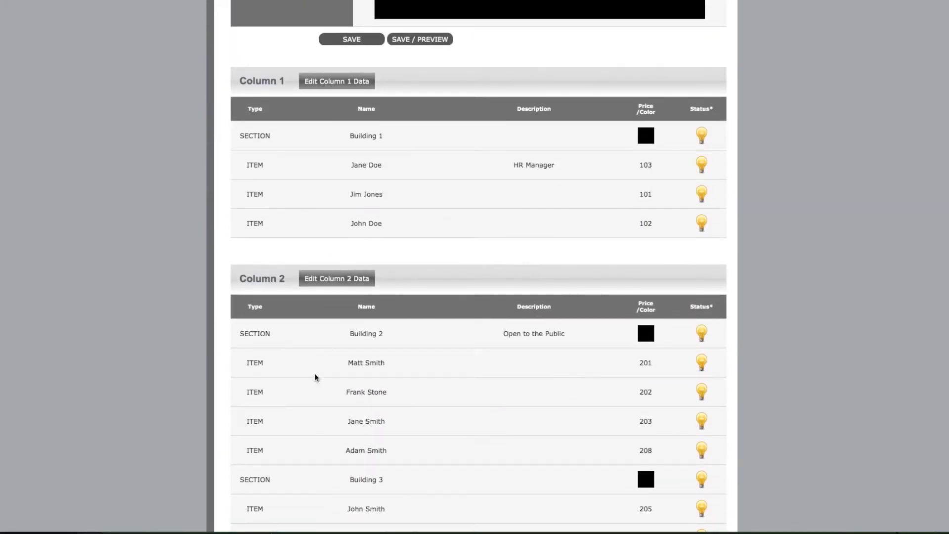
scroll(329, 375, down, 5)
scroll(335, 373, up, 8)
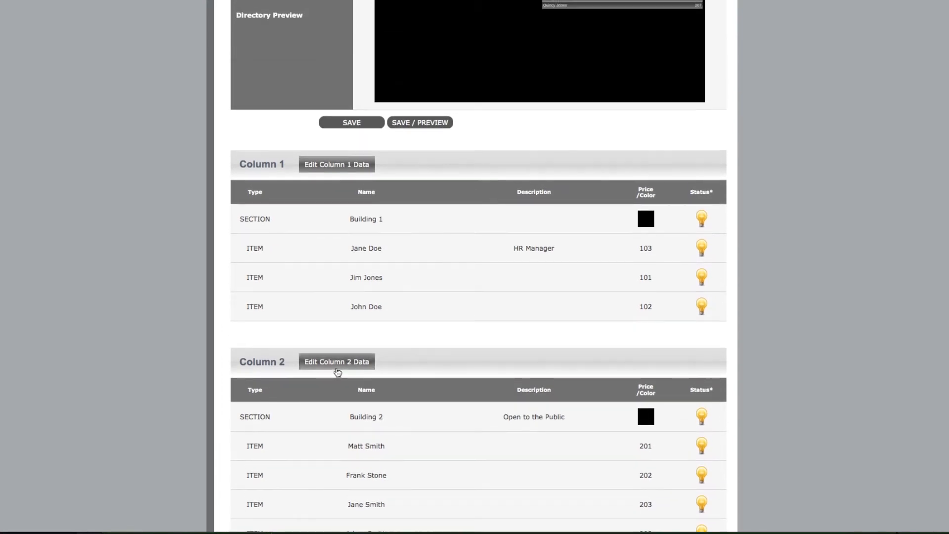
scroll(337, 372, up, 10)
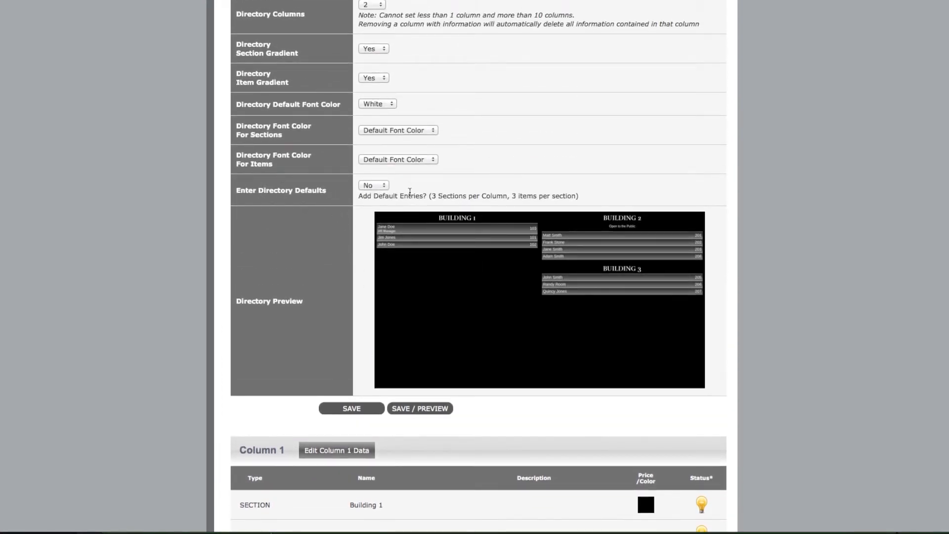
scroll(337, 252, down, 6)
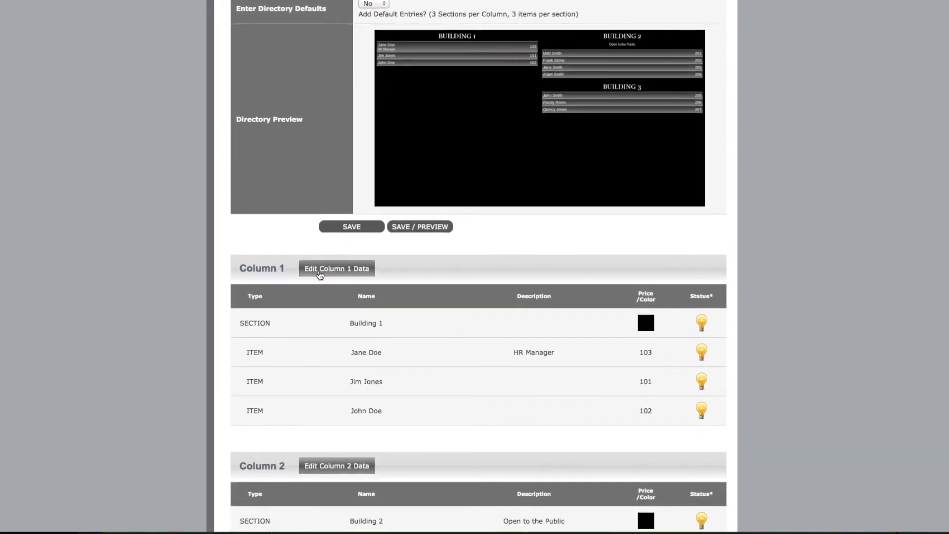
- Open Column 1's data for editing and add three extra blank section rows and five extra blank item rows
click(334, 275)
scroll(349, 276, down, 10)
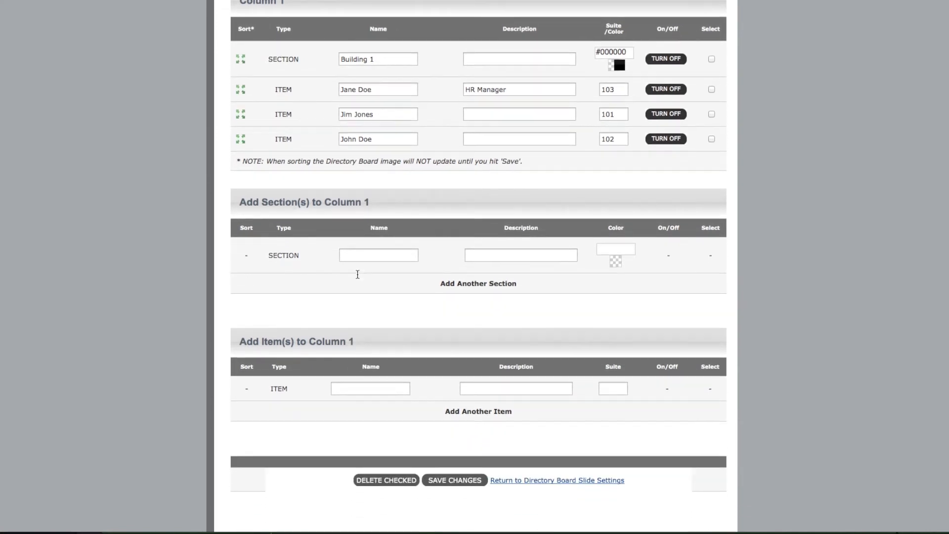
scroll(357, 274, down, 2)
triple_click(484, 223)
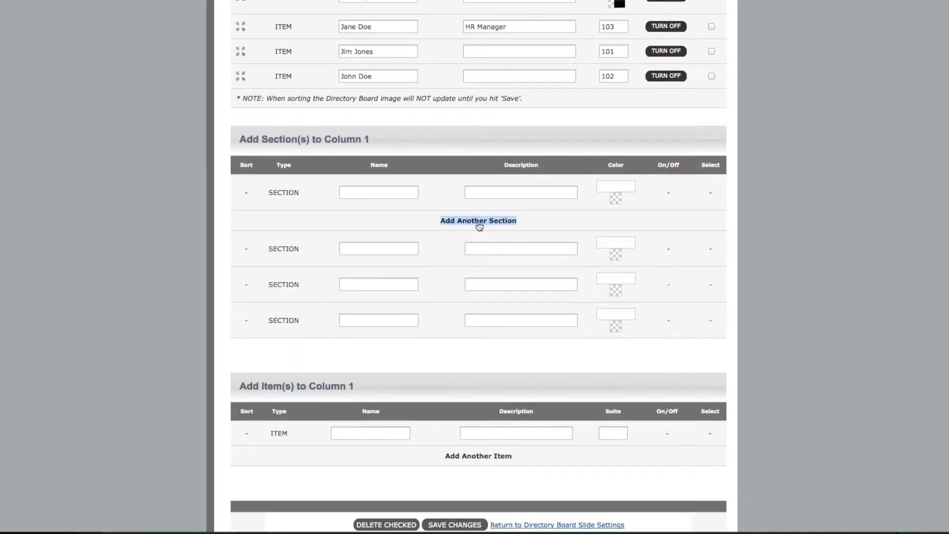
scroll(438, 348, down, 4)
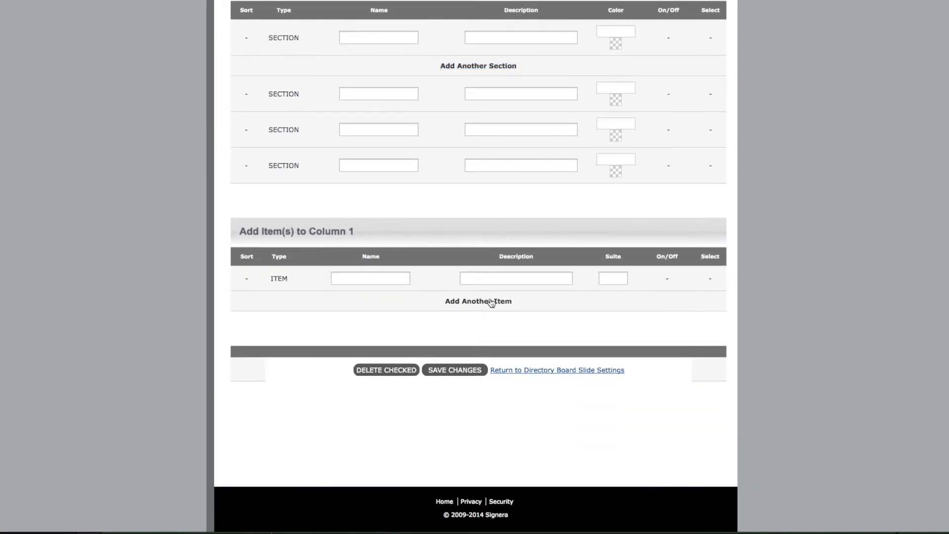
triple_click(487, 302)
- Name the first five new Column 1 items Name 1, Name 2, Name 3, Name 4 and Name 5
click(399, 277)
text(Name 1)
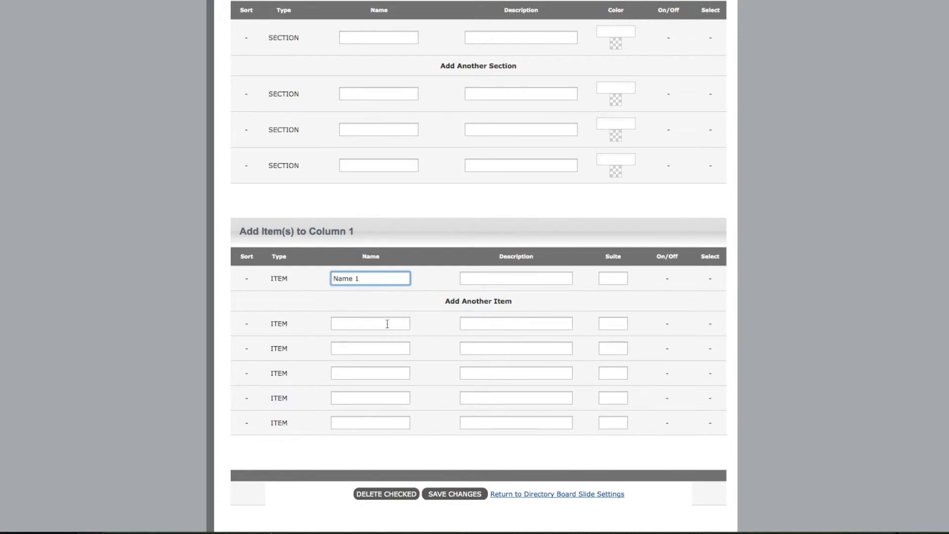
click(387, 323)
text(Nam)
click(378, 351)
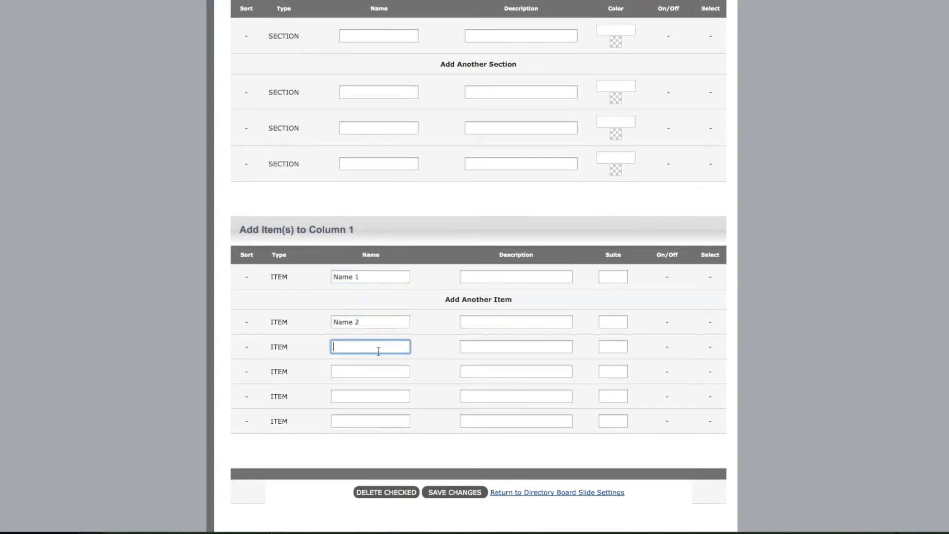
text(Name 3)
click(394, 372)
text(Name)
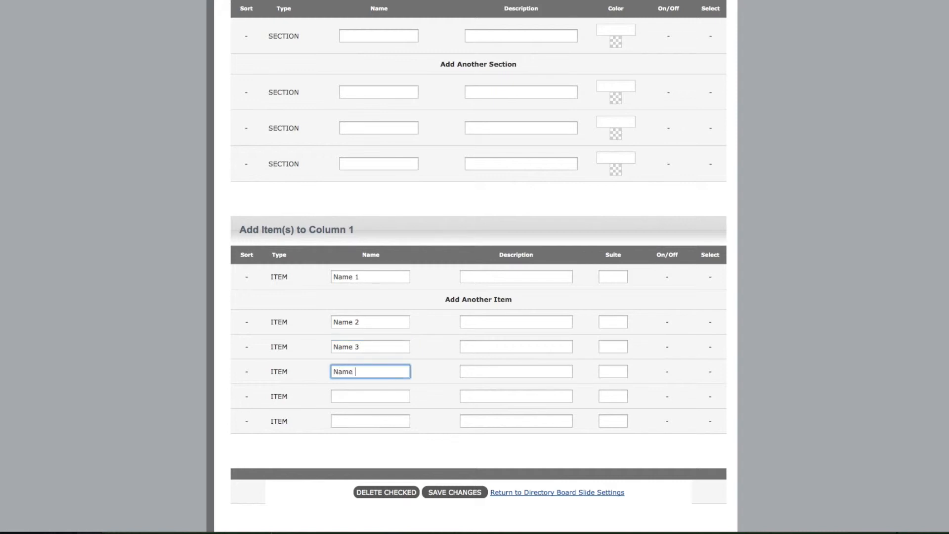
click(396, 392)
text(Name 5)
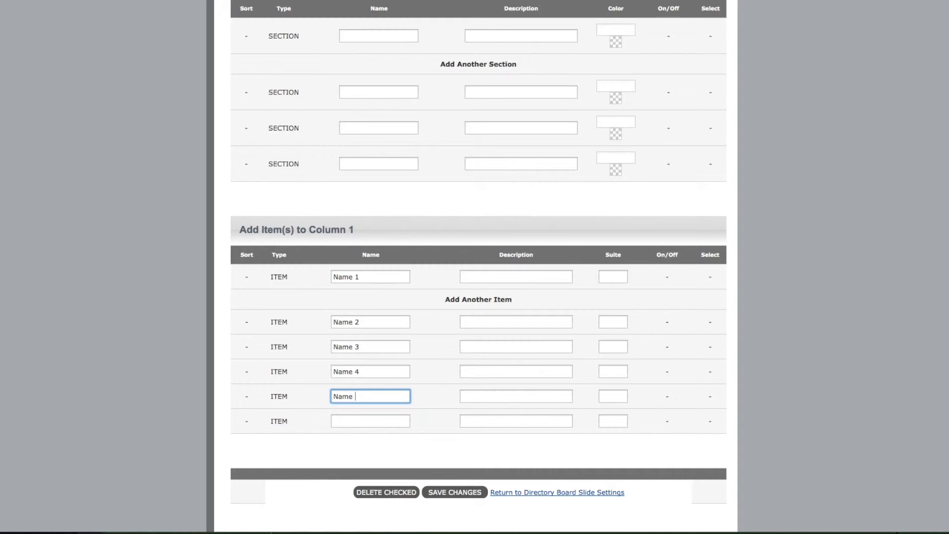
- Assign suites 111, 112, 113, 114 and 115 to the new Column 1 items Name 1 through Name 5
click(622, 276)
text(111)
key(Tab)
text(1ame 2)
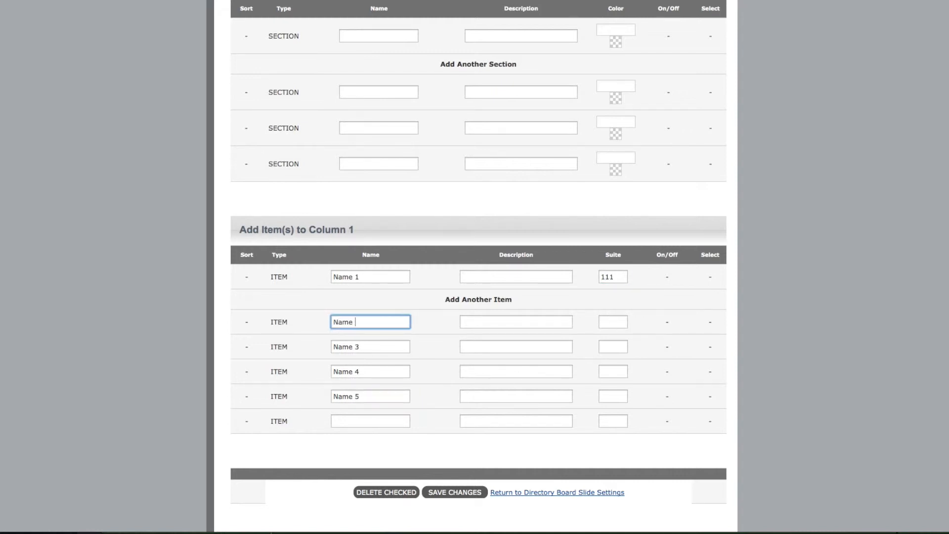
scroll(607, 352, down, 1)
click(613, 322)
text(112)
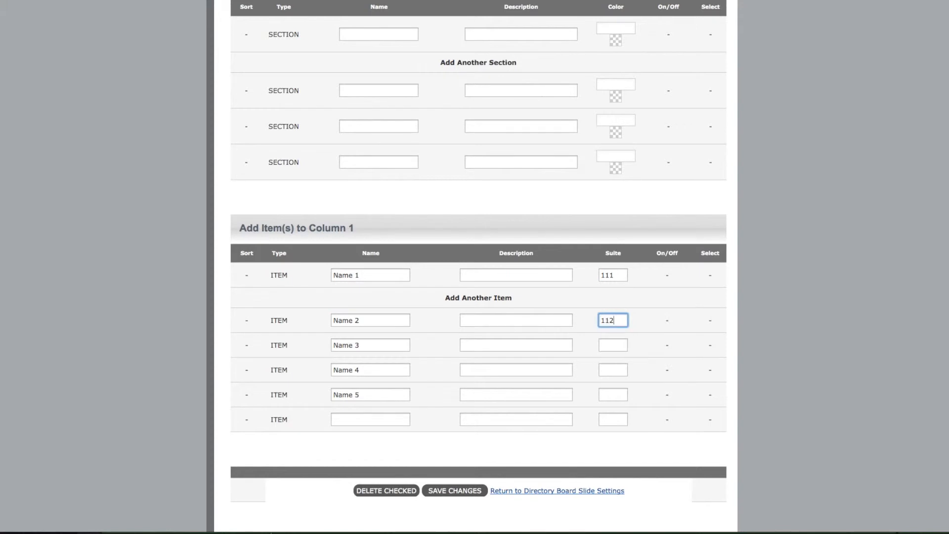
click(602, 345)
text(113)
click(603, 370)
text(114)
text(115)
- Name the four new Column 1 sections Section 1, Section 2, Section 3 and Section 4
click(373, 33)
text(Sec)
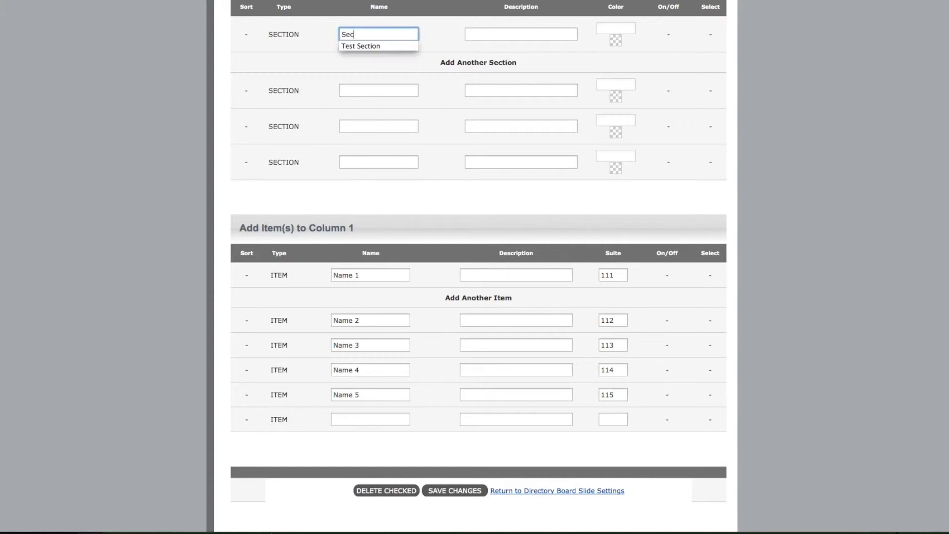
text(tion 1)
click(396, 91)
text(Section 2)
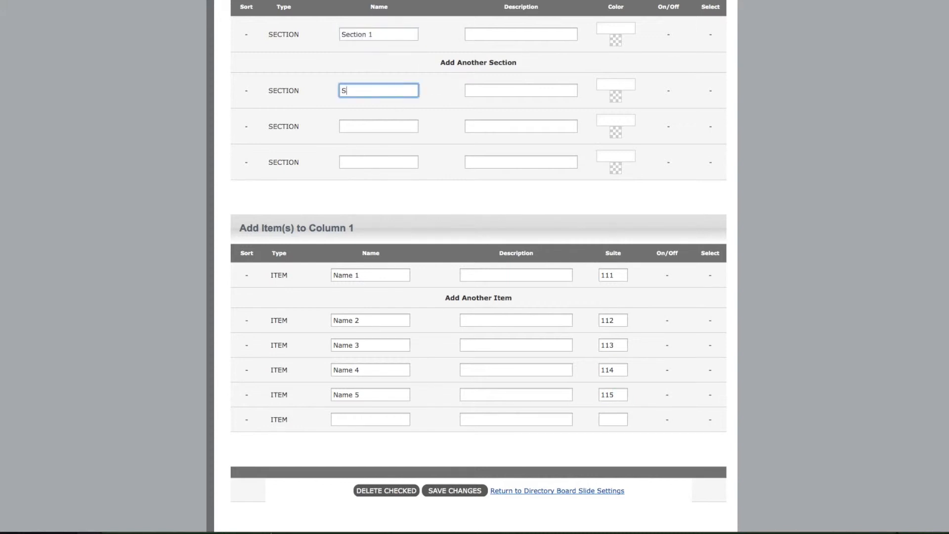
click(384, 126)
text(Section 3)
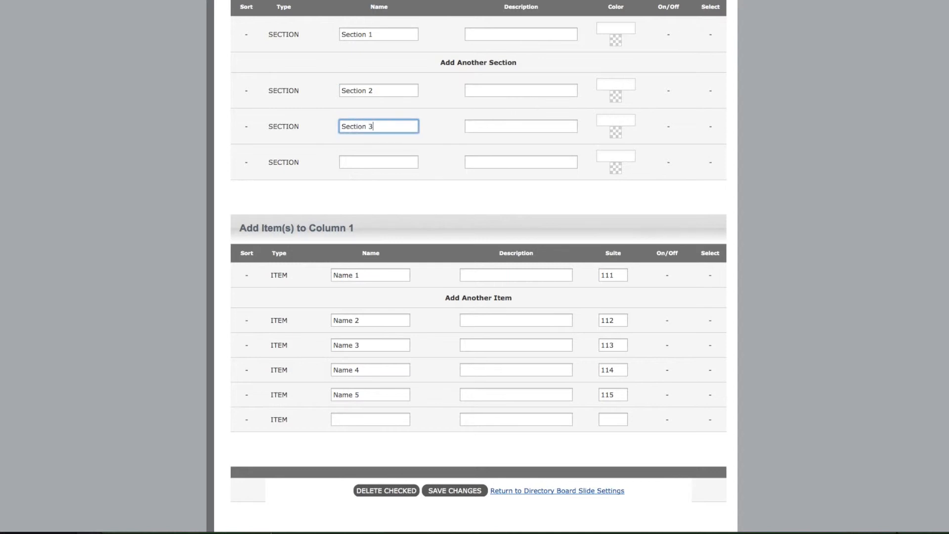
click(376, 161)
text(Sec)
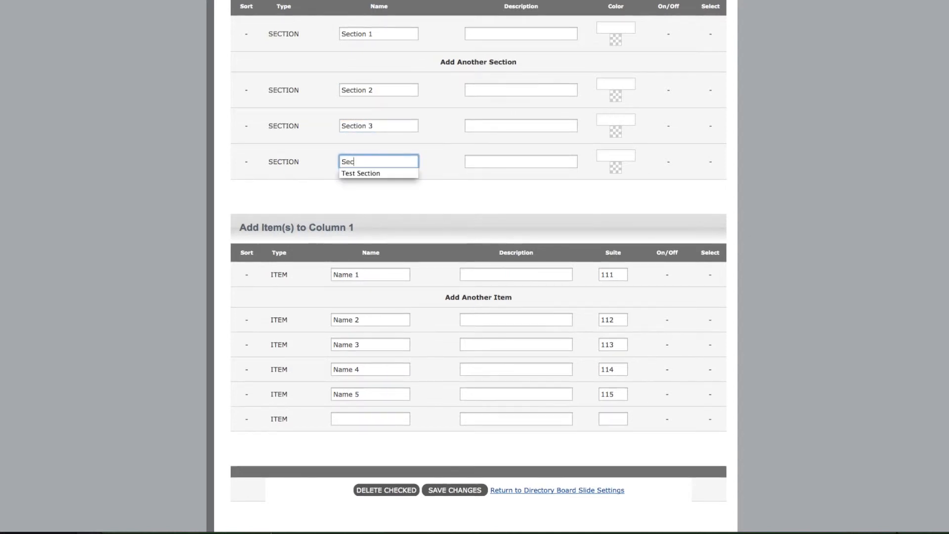
text(tion 4)
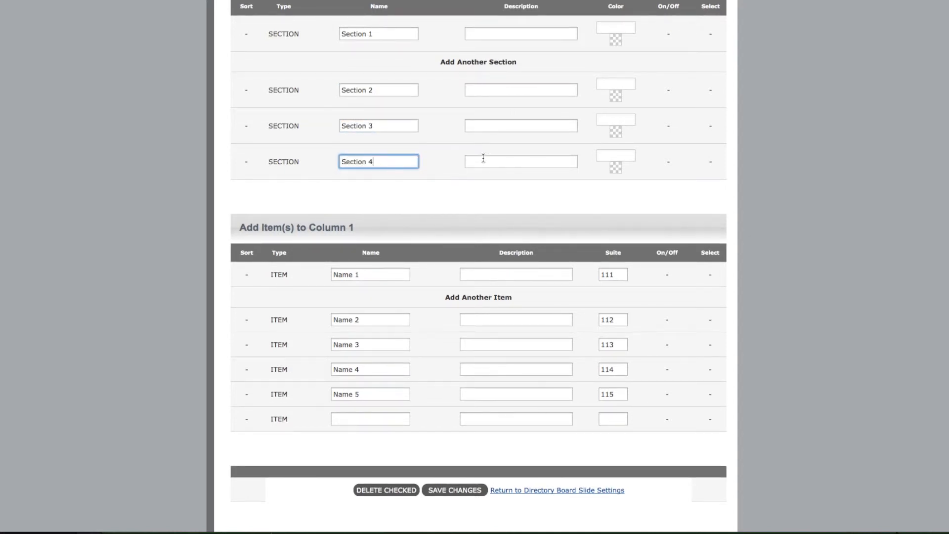
- Set the colors of Section 1 to #050505, Section 2 to #991616, Section 3 to #a19191 and Section 4 to #210f0f
click(621, 40)
click(621, 74)
drag(614, 104, 596, 118)
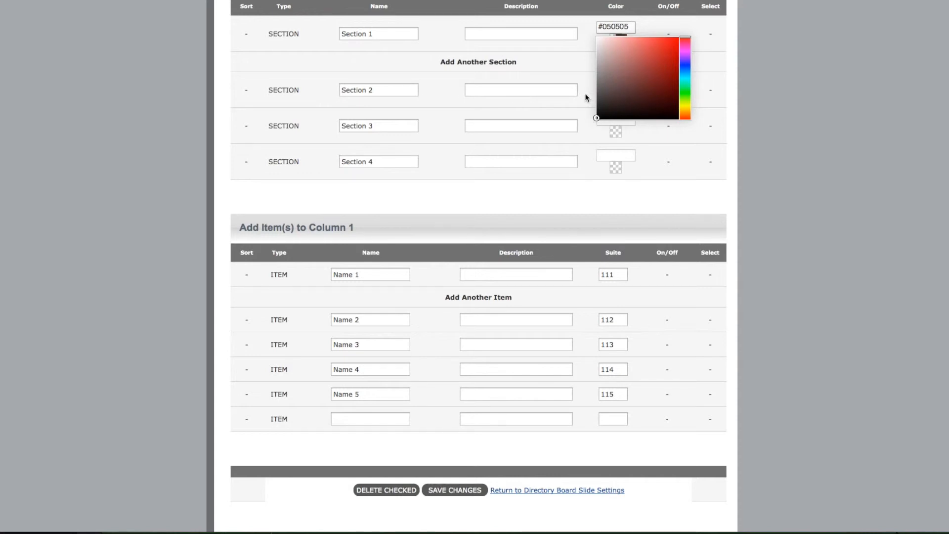
click(585, 101)
click(619, 84)
click(667, 126)
click(570, 94)
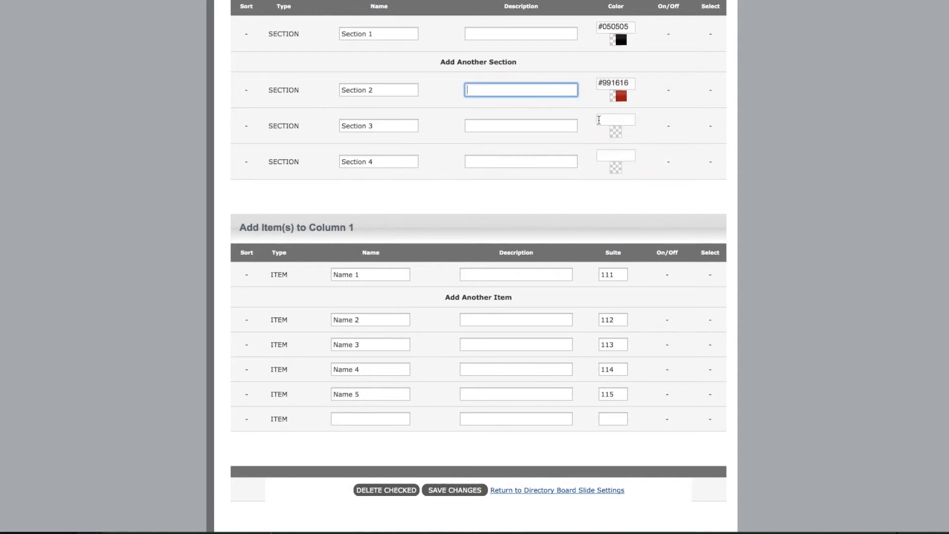
click(598, 120)
click(604, 158)
click(617, 168)
click(661, 214)
click(643, 235)
click(560, 203)
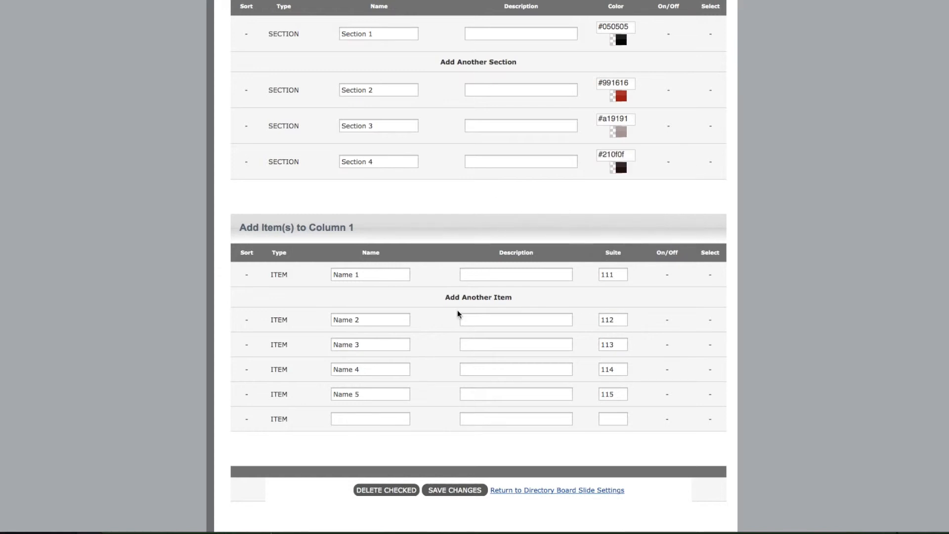
- Enter "Description" as the description of item Name 1 and save the Column 1 additions
click(502, 277)
text(Des)
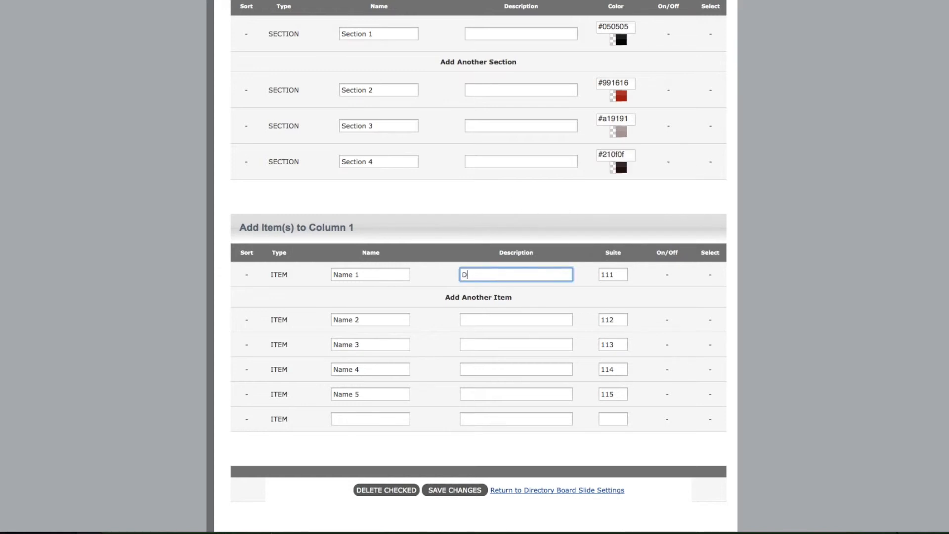
text(cription)
click(440, 490)
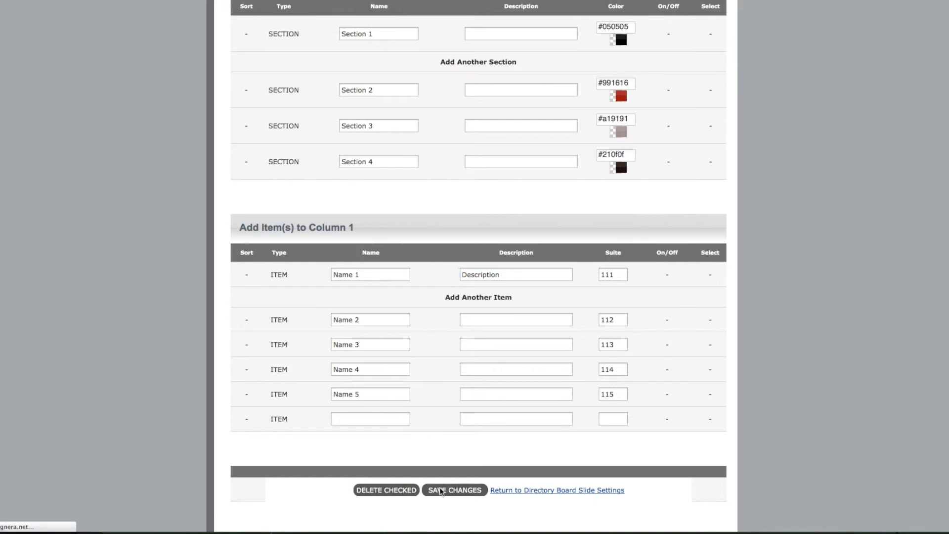
- Reorder Column 1 so Name 1, Name 2 and Name 3 sit directly under Sections 1, 2 and 3 respectively, and save the changes
scroll(464, 464, down, 10)
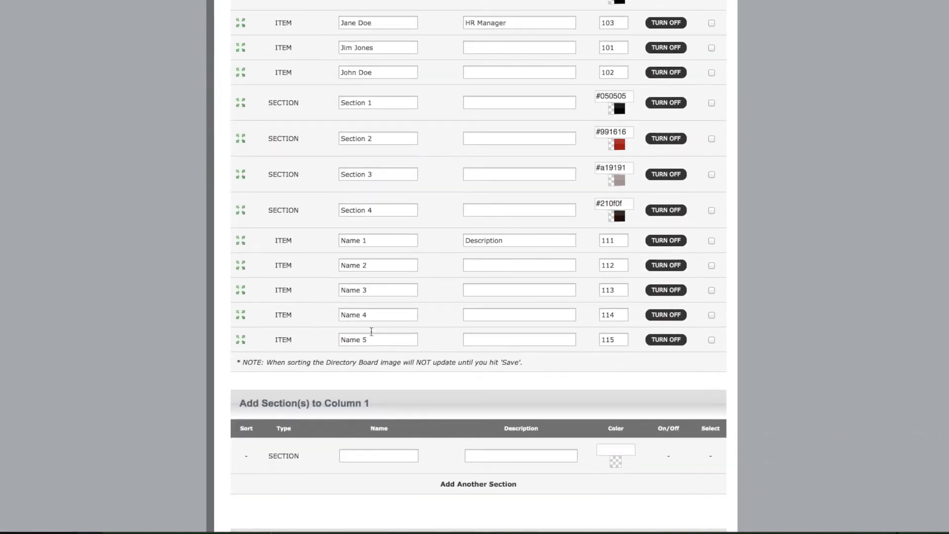
drag(238, 241, 241, 131)
drag(236, 265, 240, 192)
drag(240, 293, 243, 253)
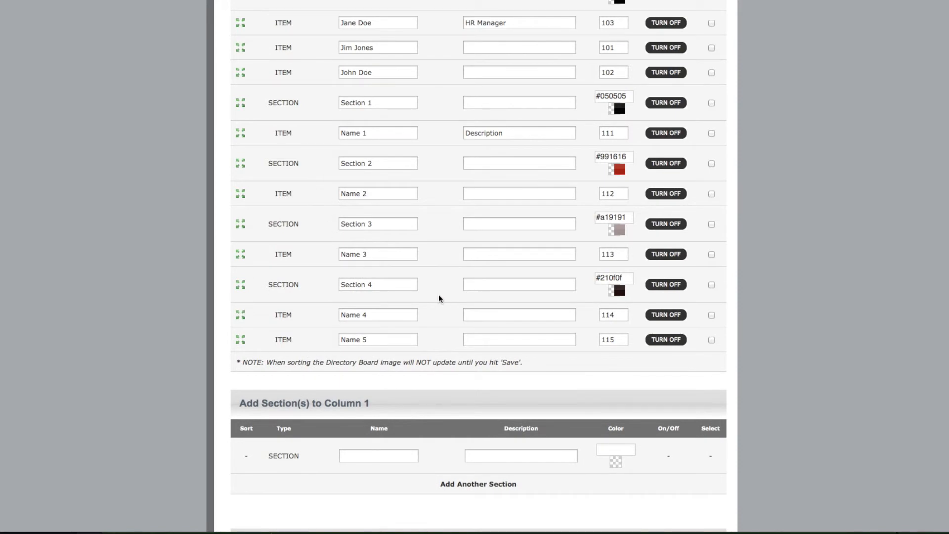
scroll(447, 302, down, 6)
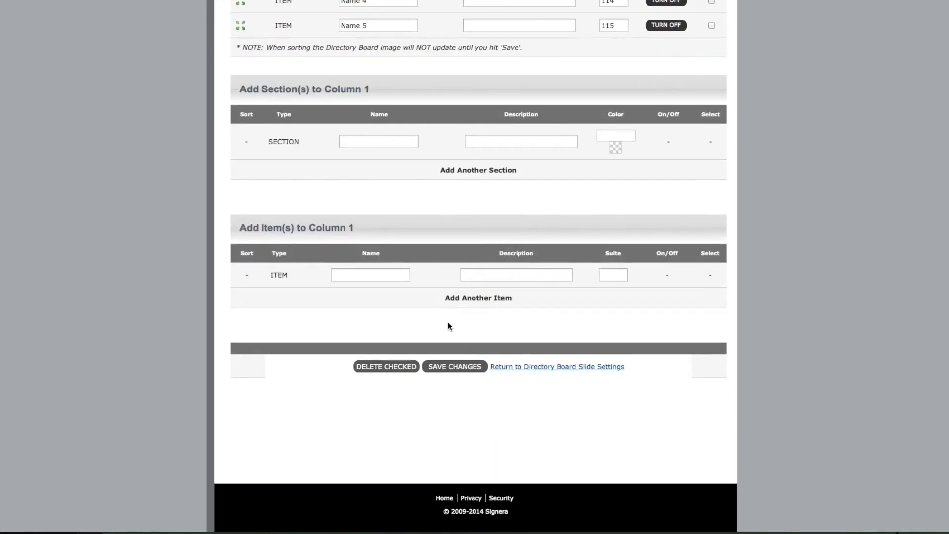
click(444, 365)
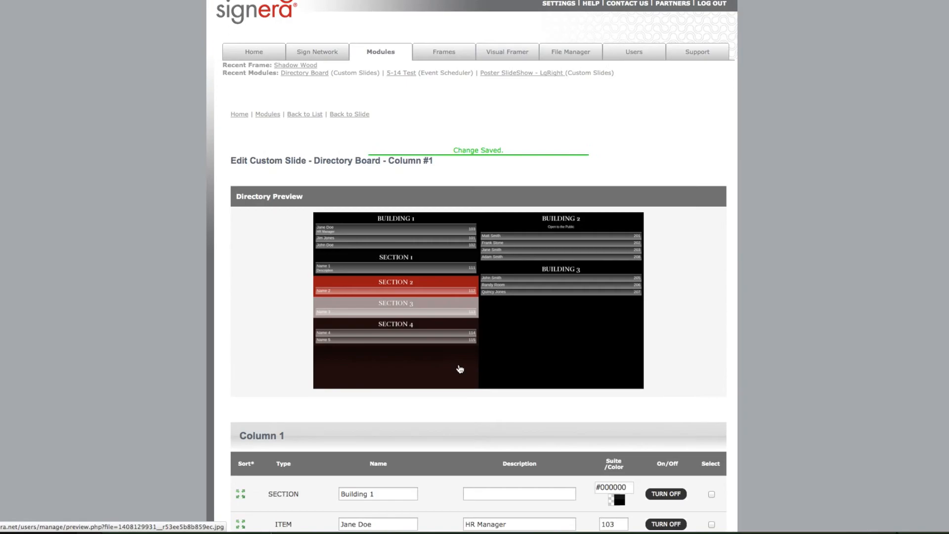